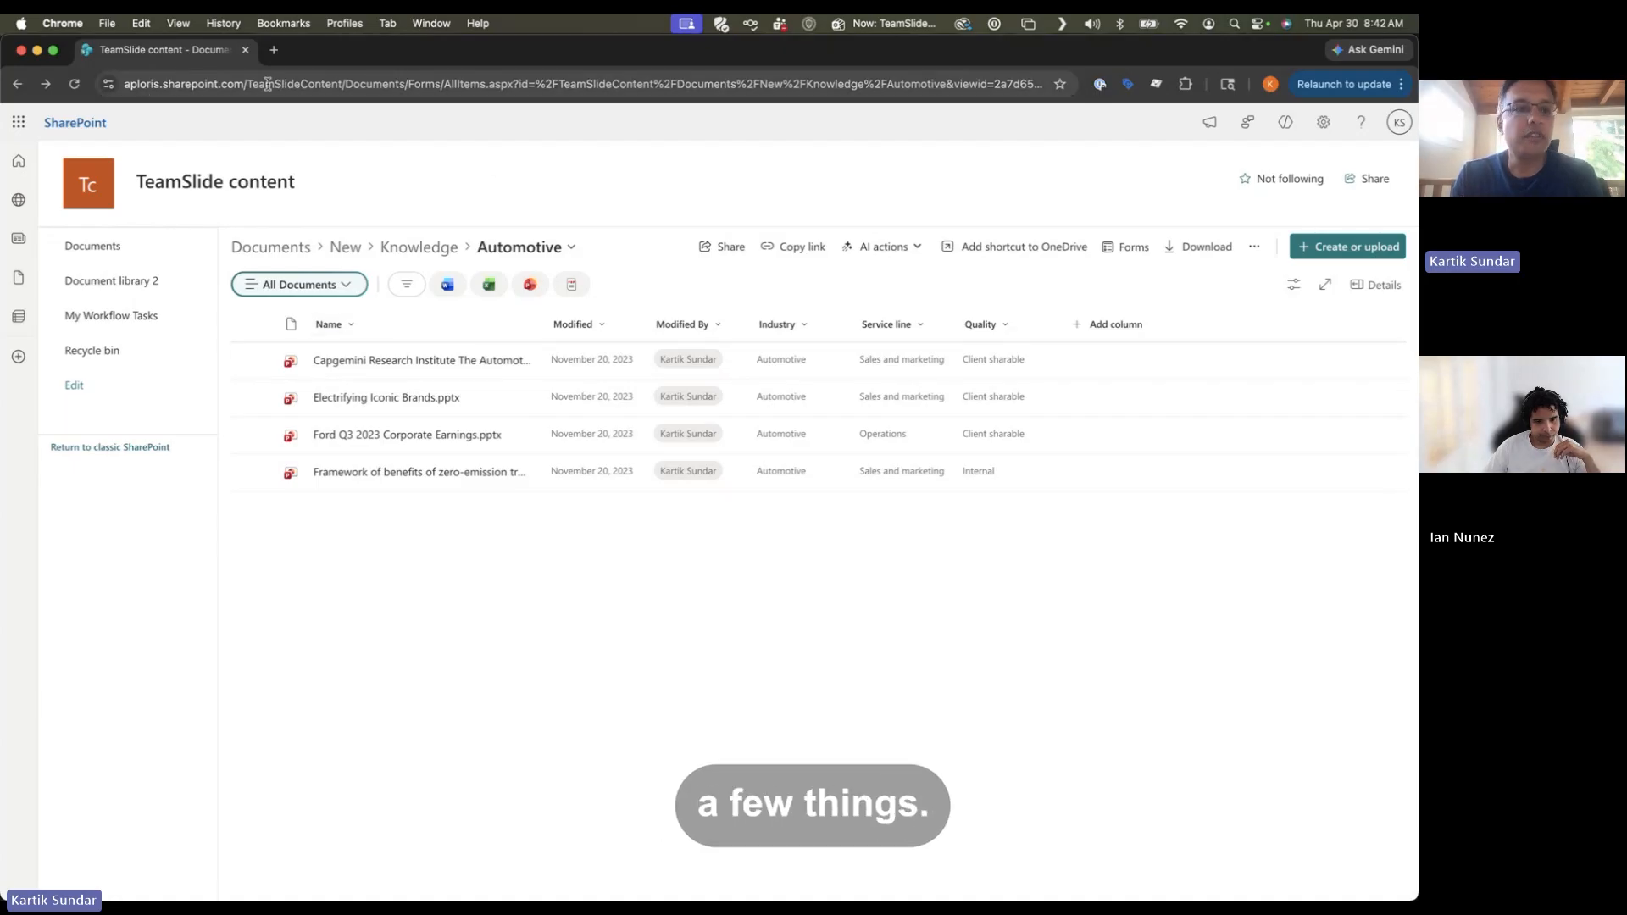
Examine the tenant domain, site name and Documents library parts of the SharePoint page address.
left_click(141, 89)
left_click(153, 89)
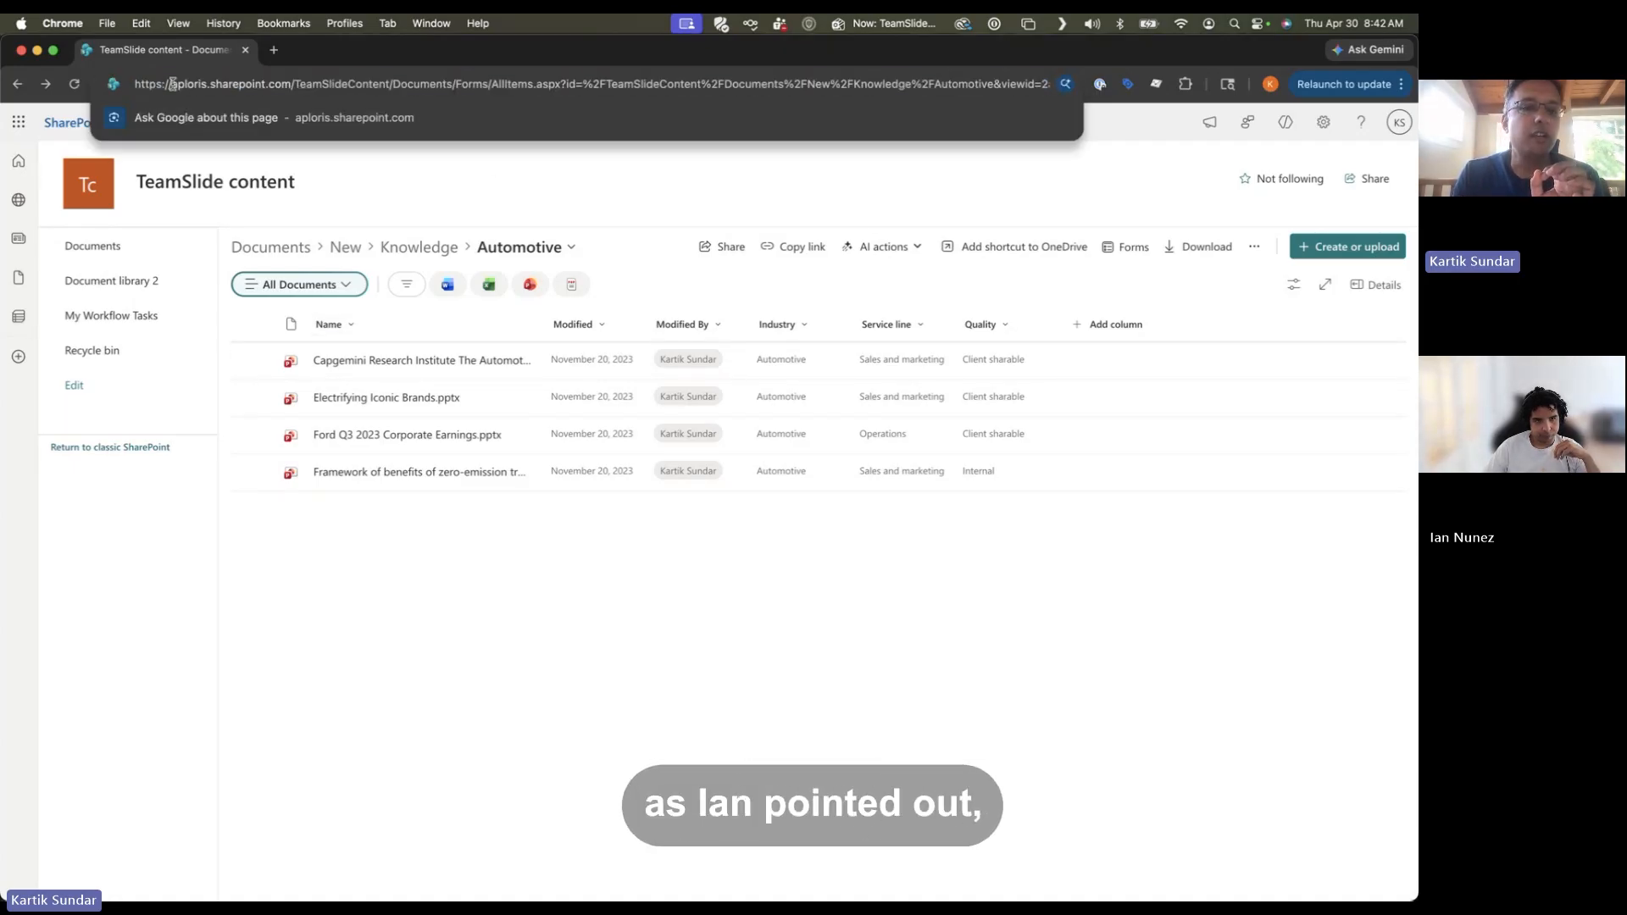
left_click_drag(172, 84, 290, 83)
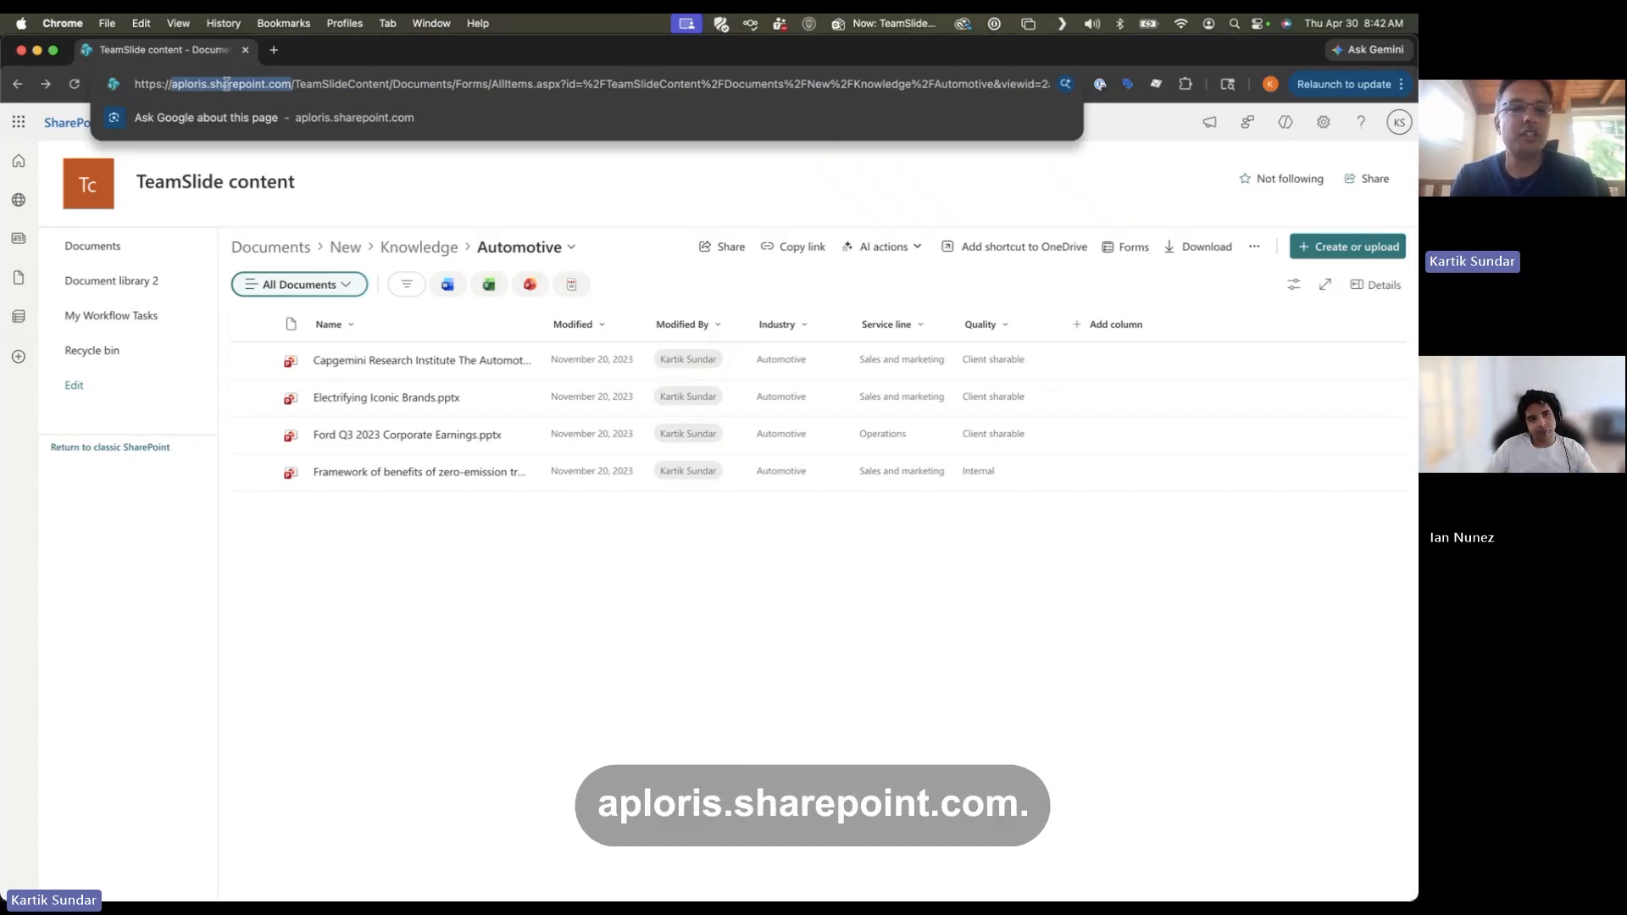
left_click(293, 83)
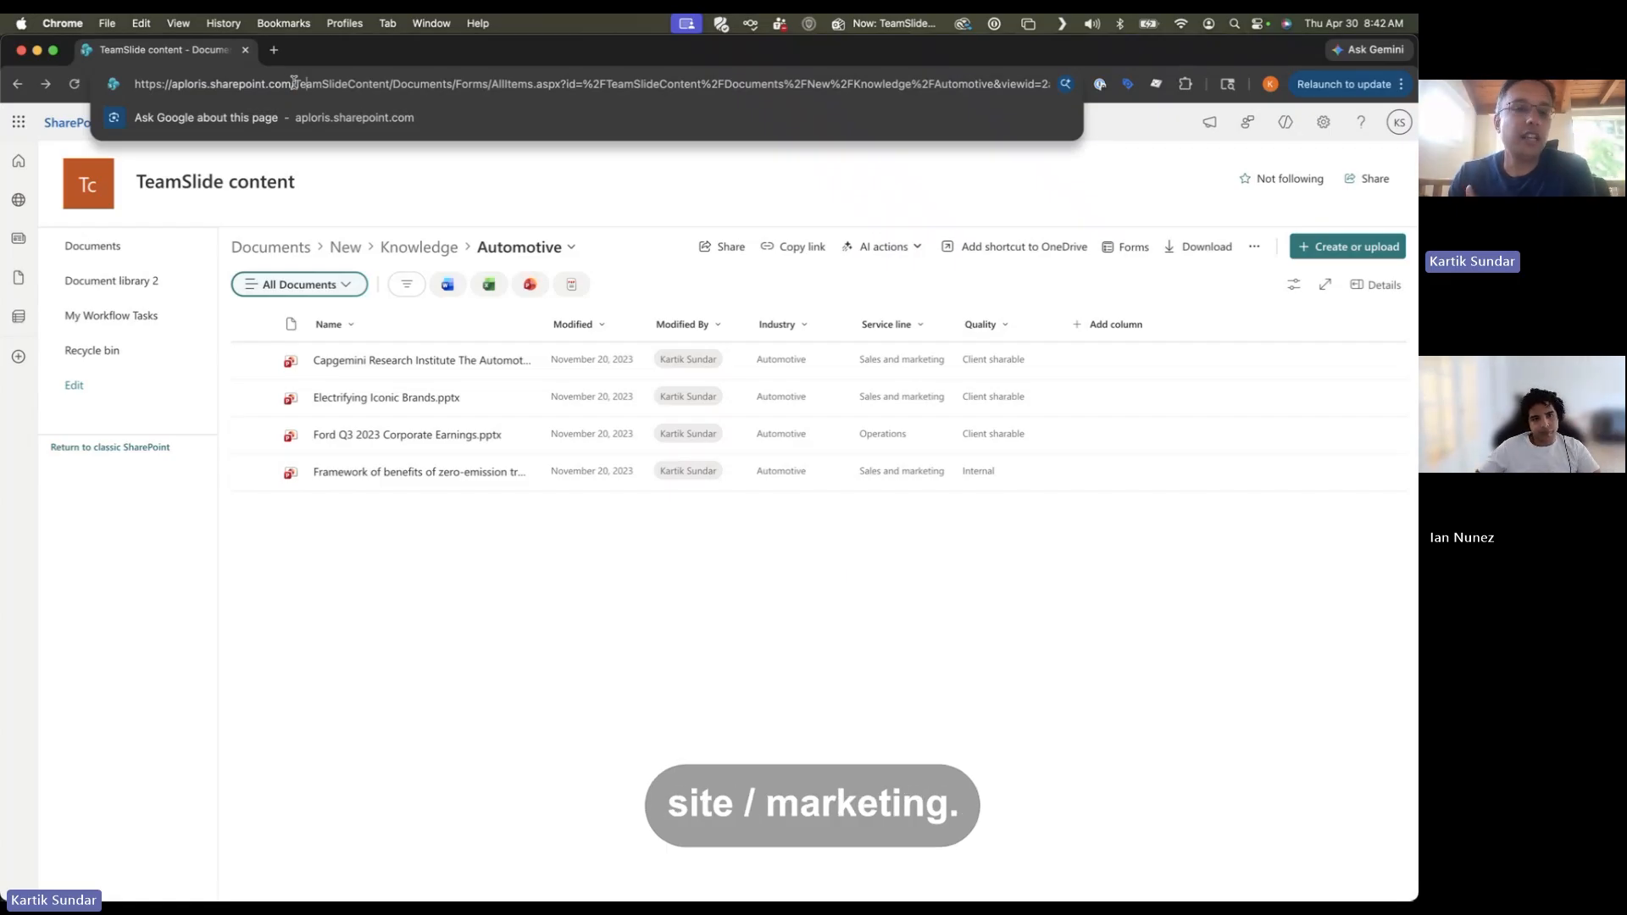
left_click_drag(294, 83, 387, 85)
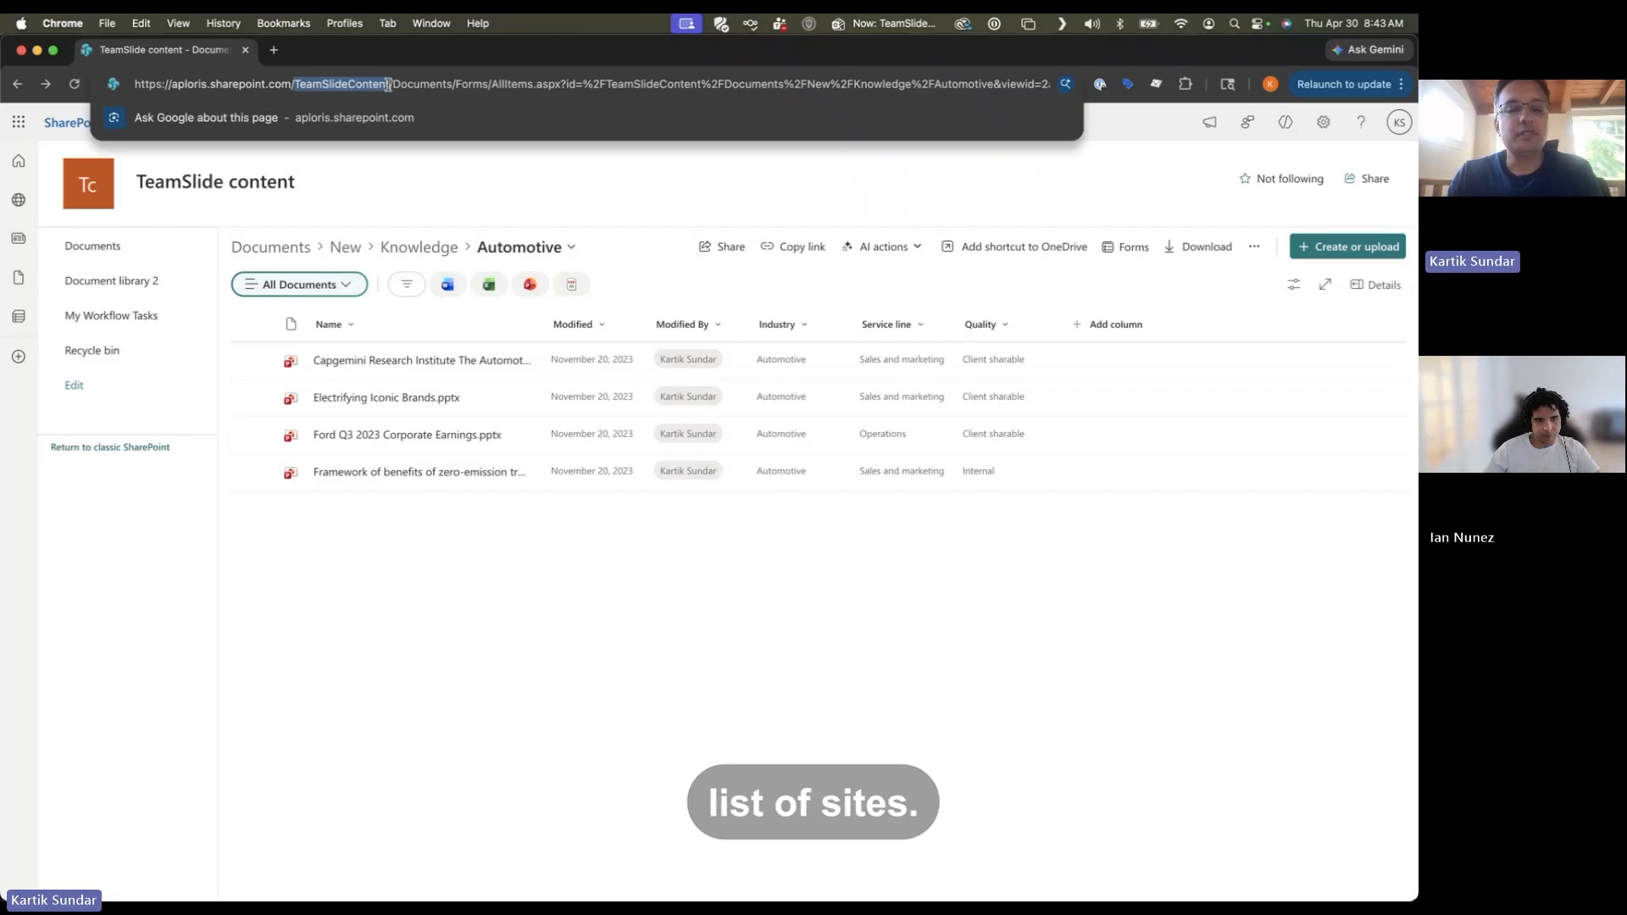
double_click(404, 84)
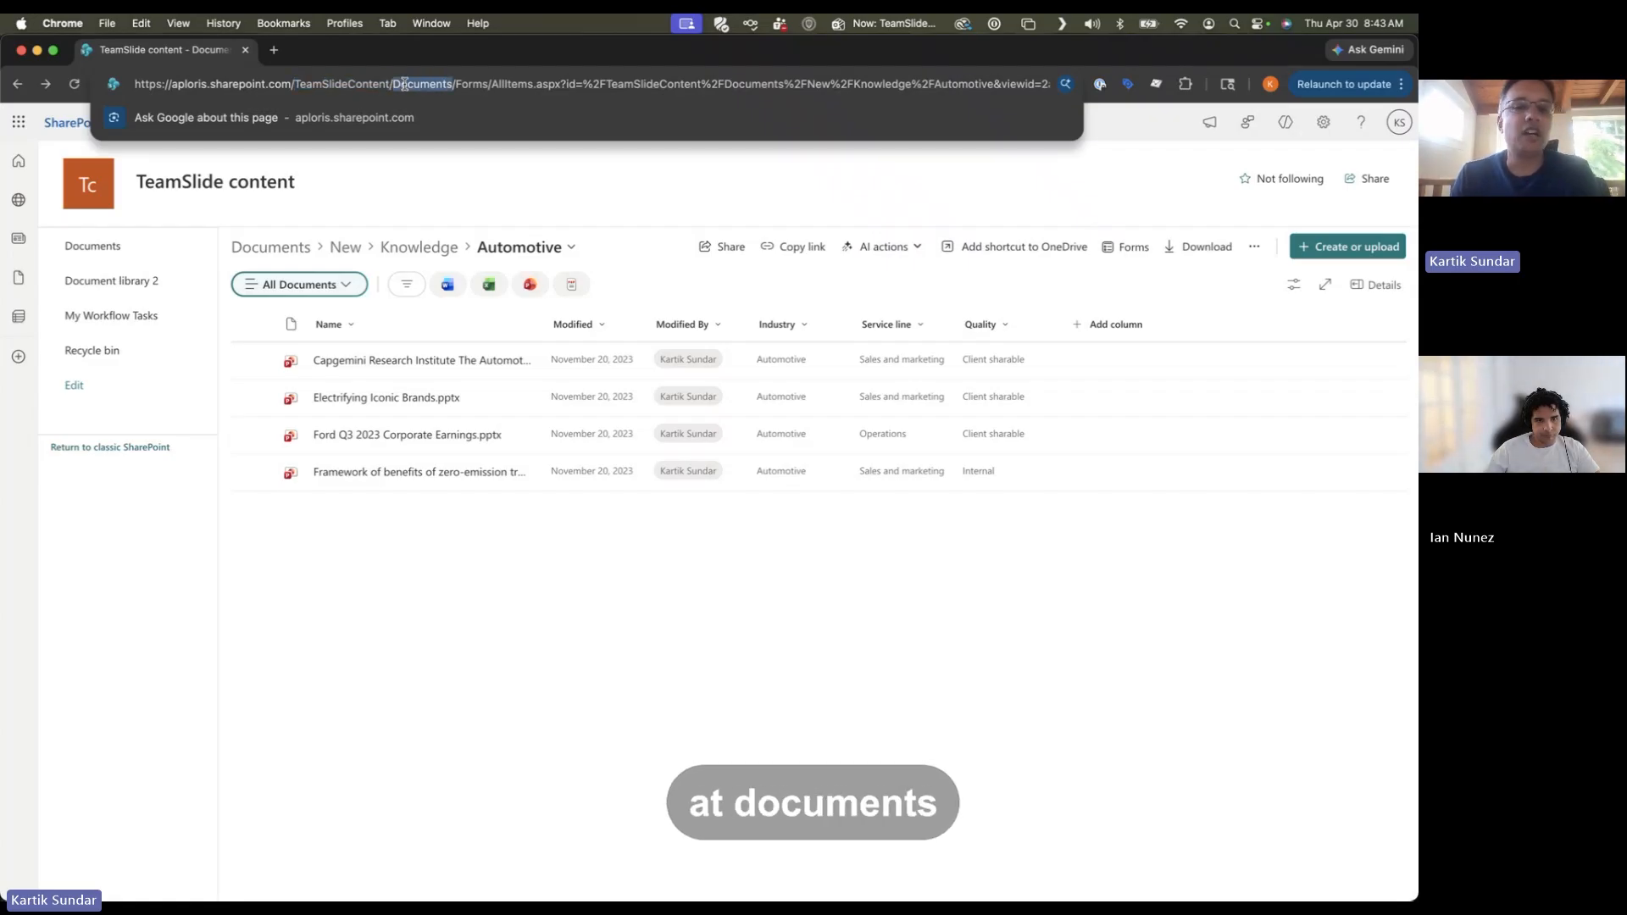
left_click(524, 683)
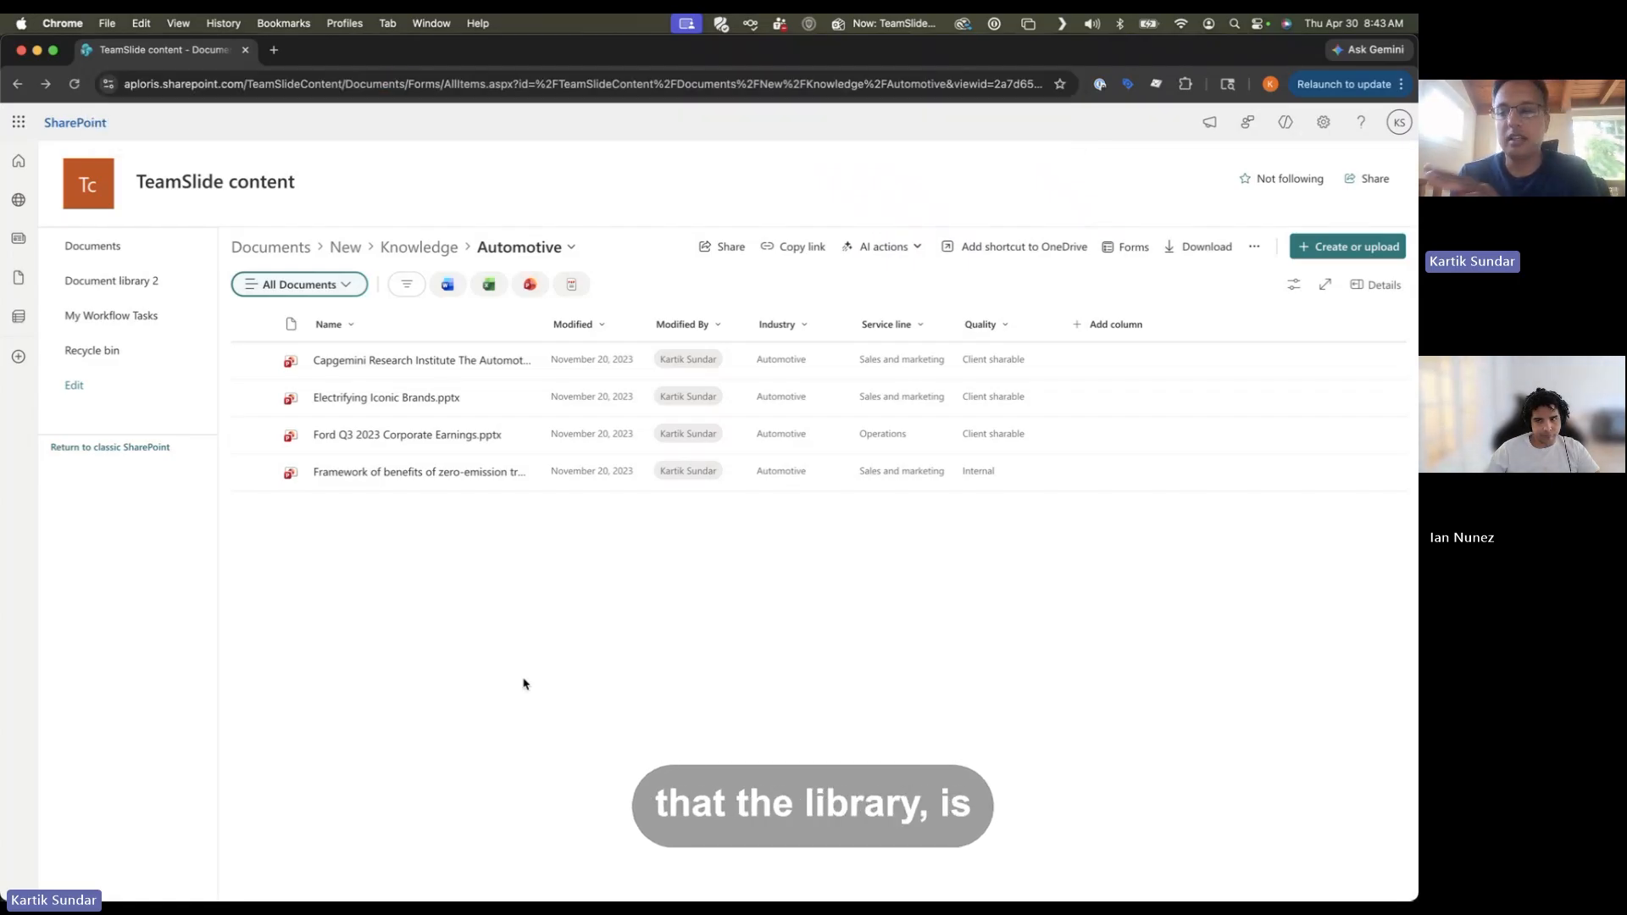
Browse up to the Knowledge folder and reopen its Automotive subfolder.
left_click(417, 247)
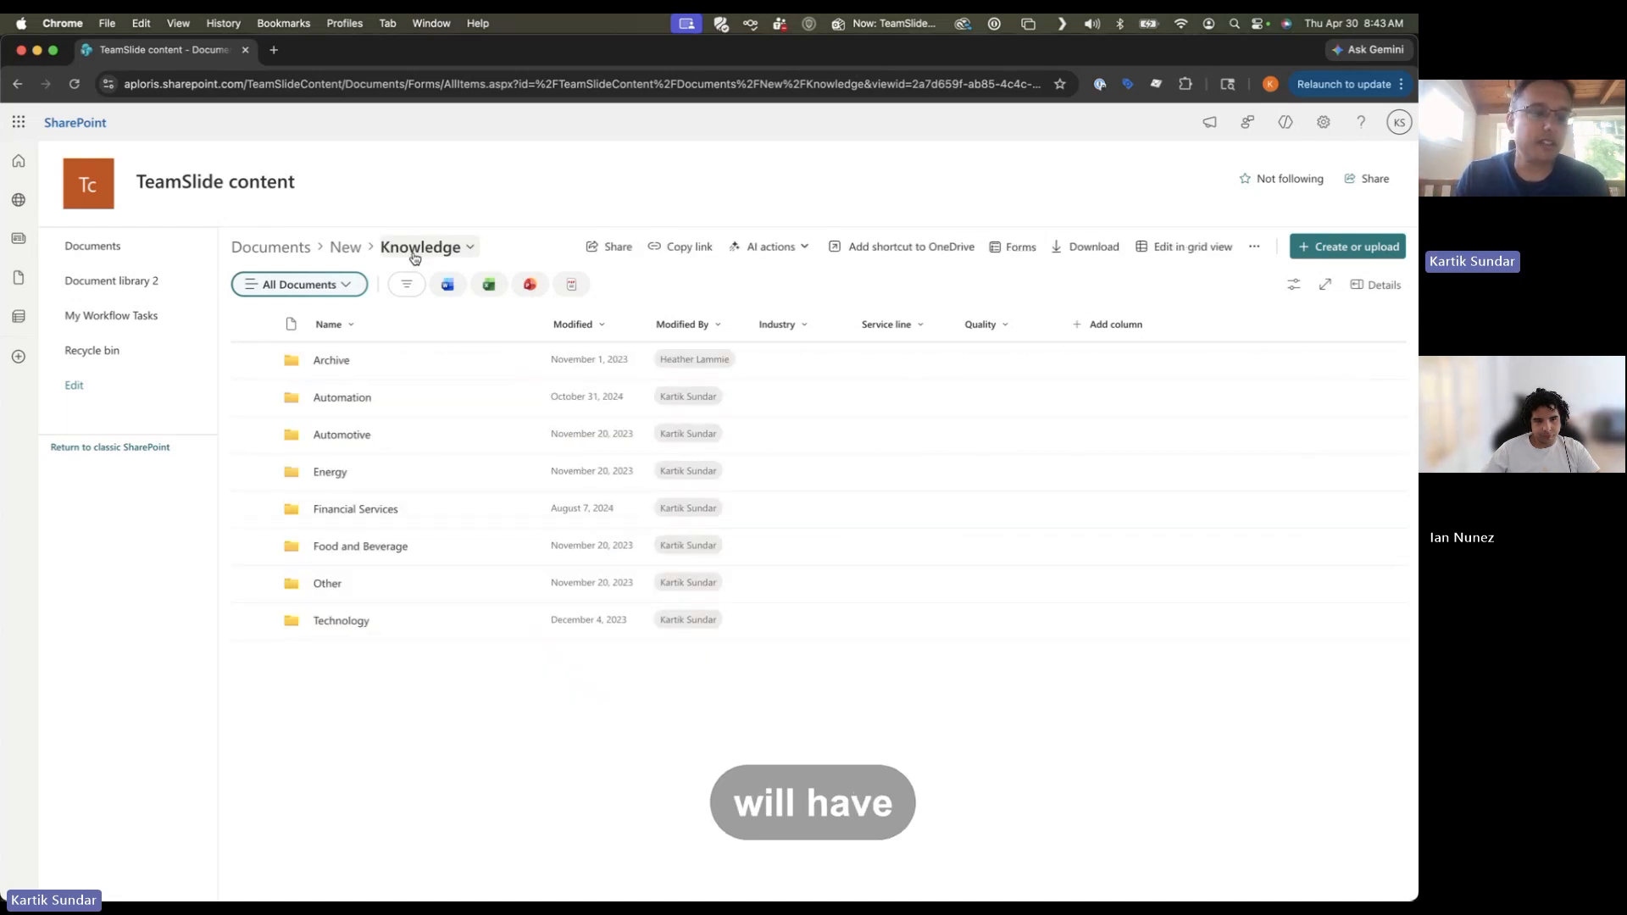
left_click(342, 436)
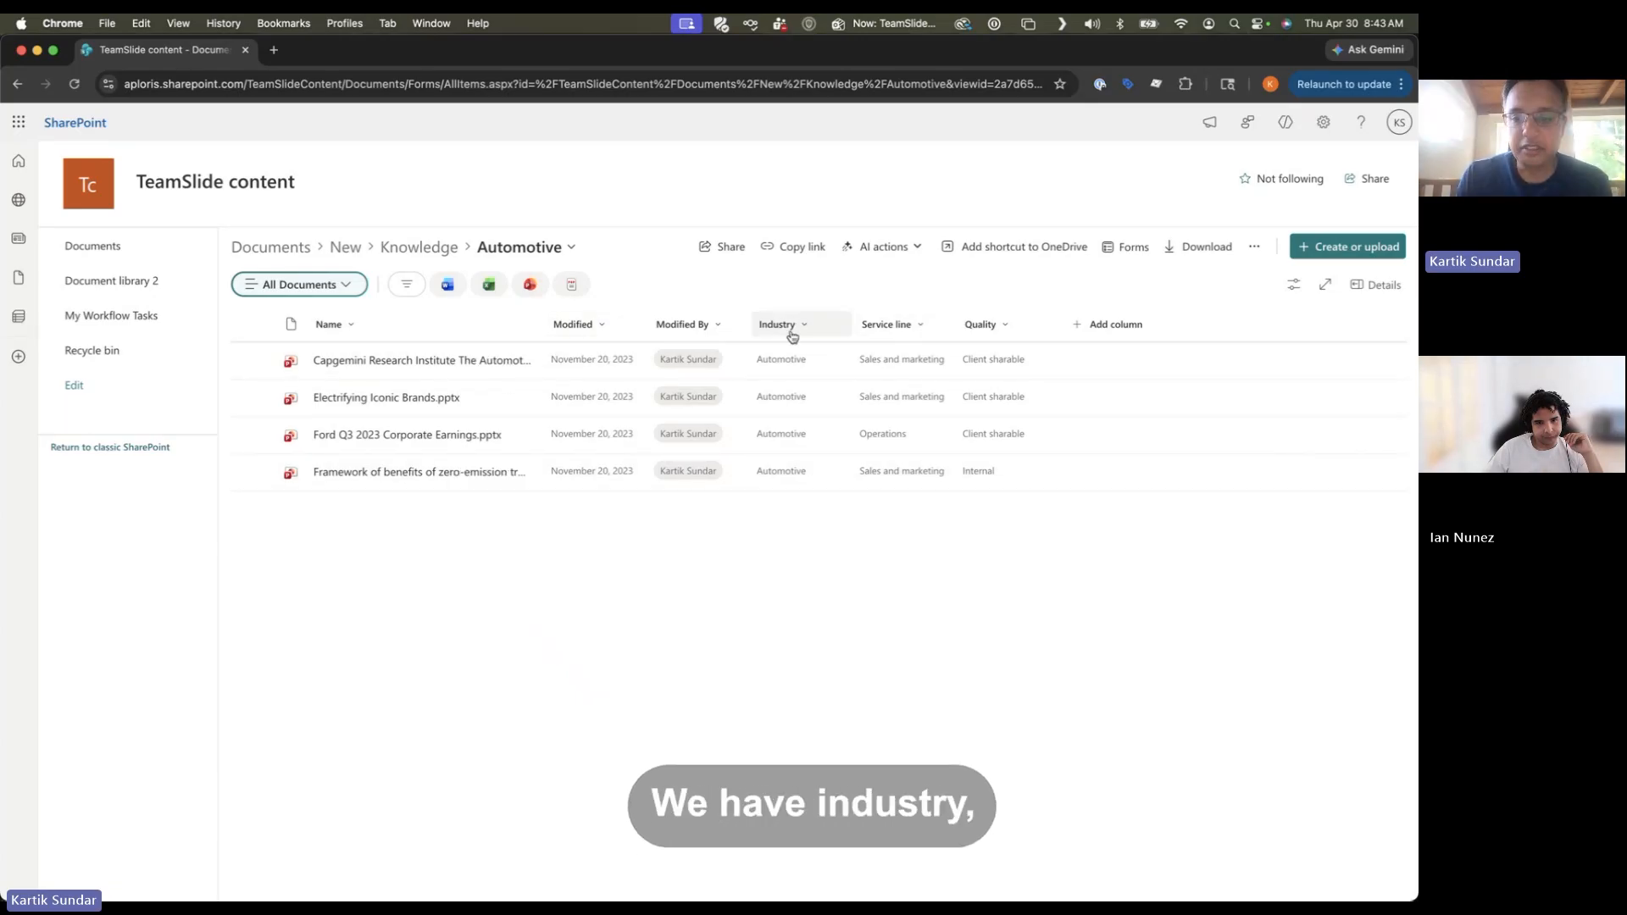
Start a new Choice column in the Automotive folder's document list and name it Department.
left_click(1093, 330)
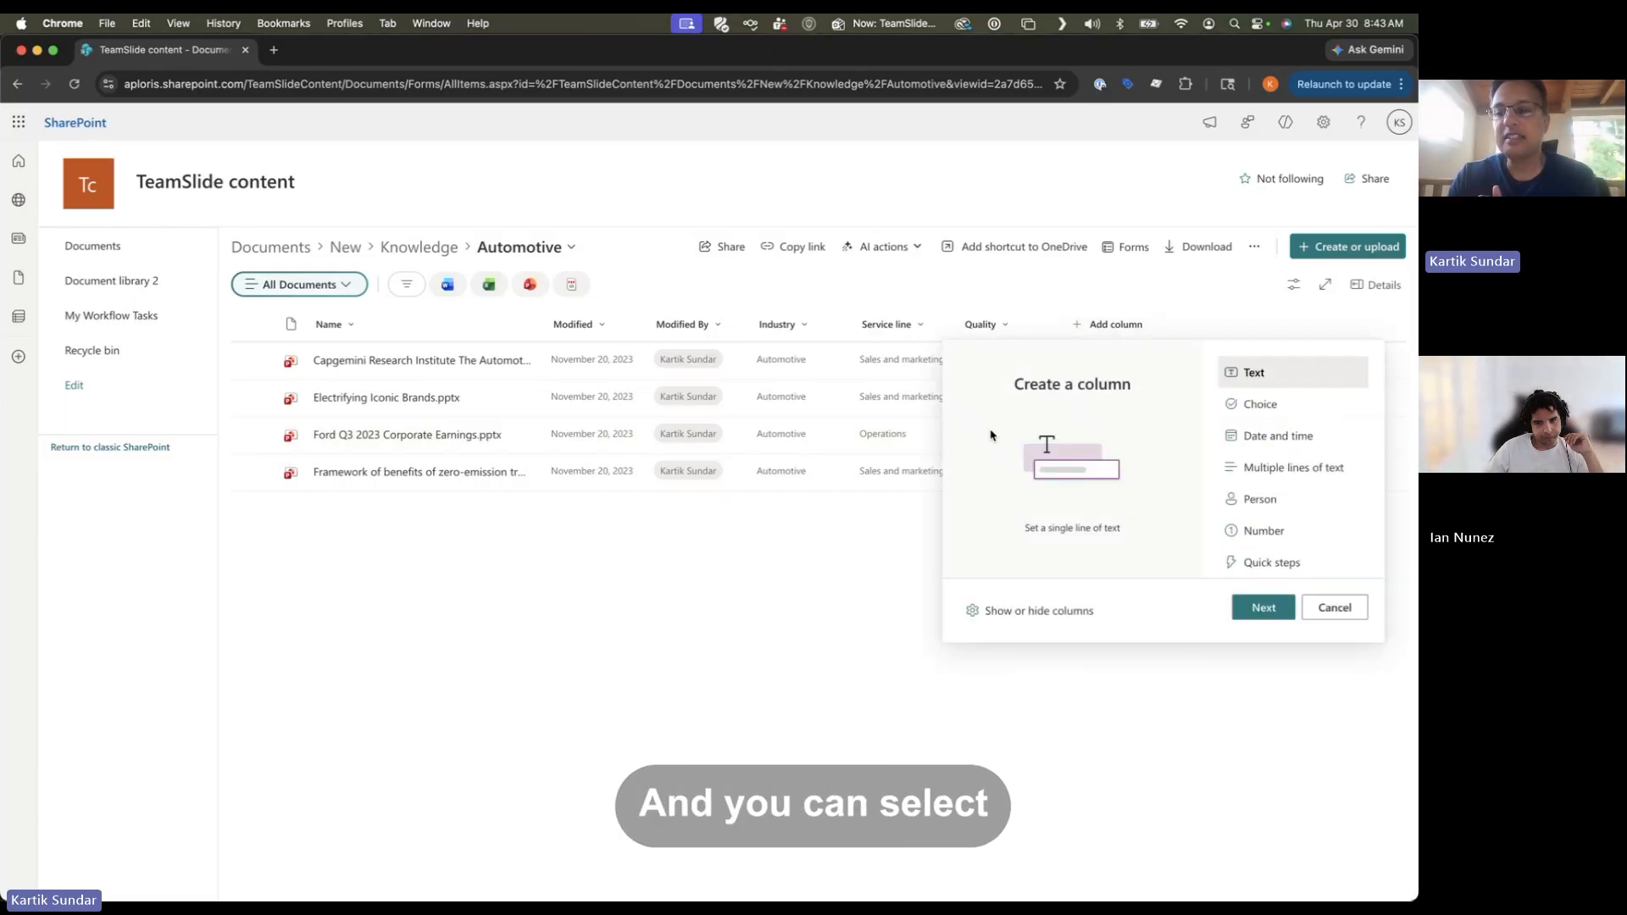
left_click(1257, 406)
left_click(1263, 607)
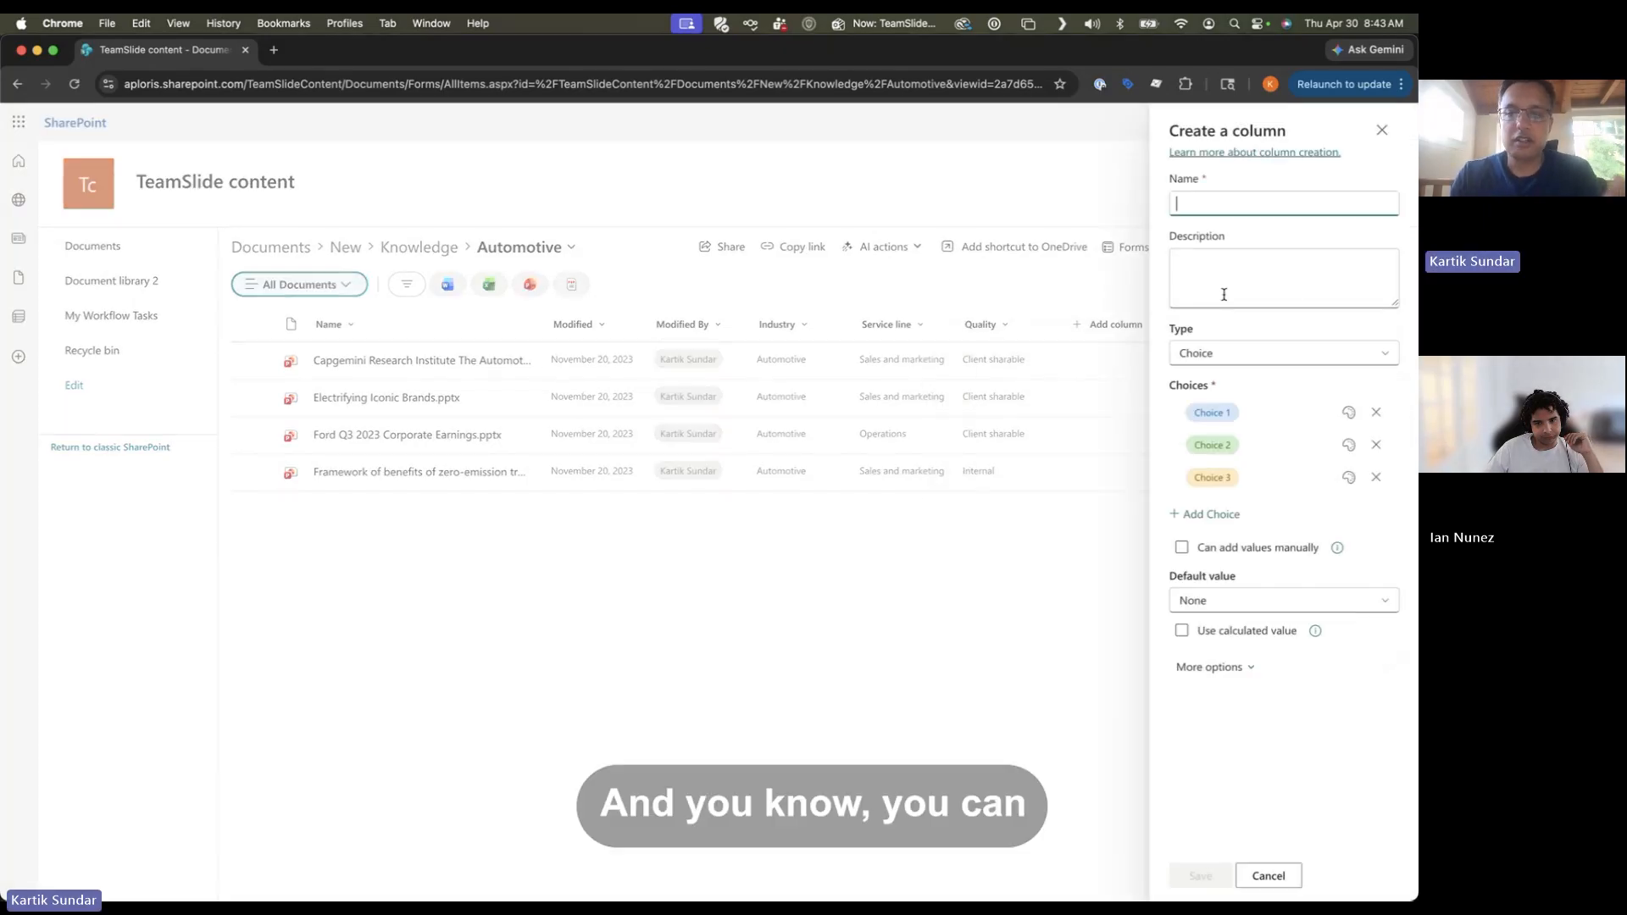
type("Depa")
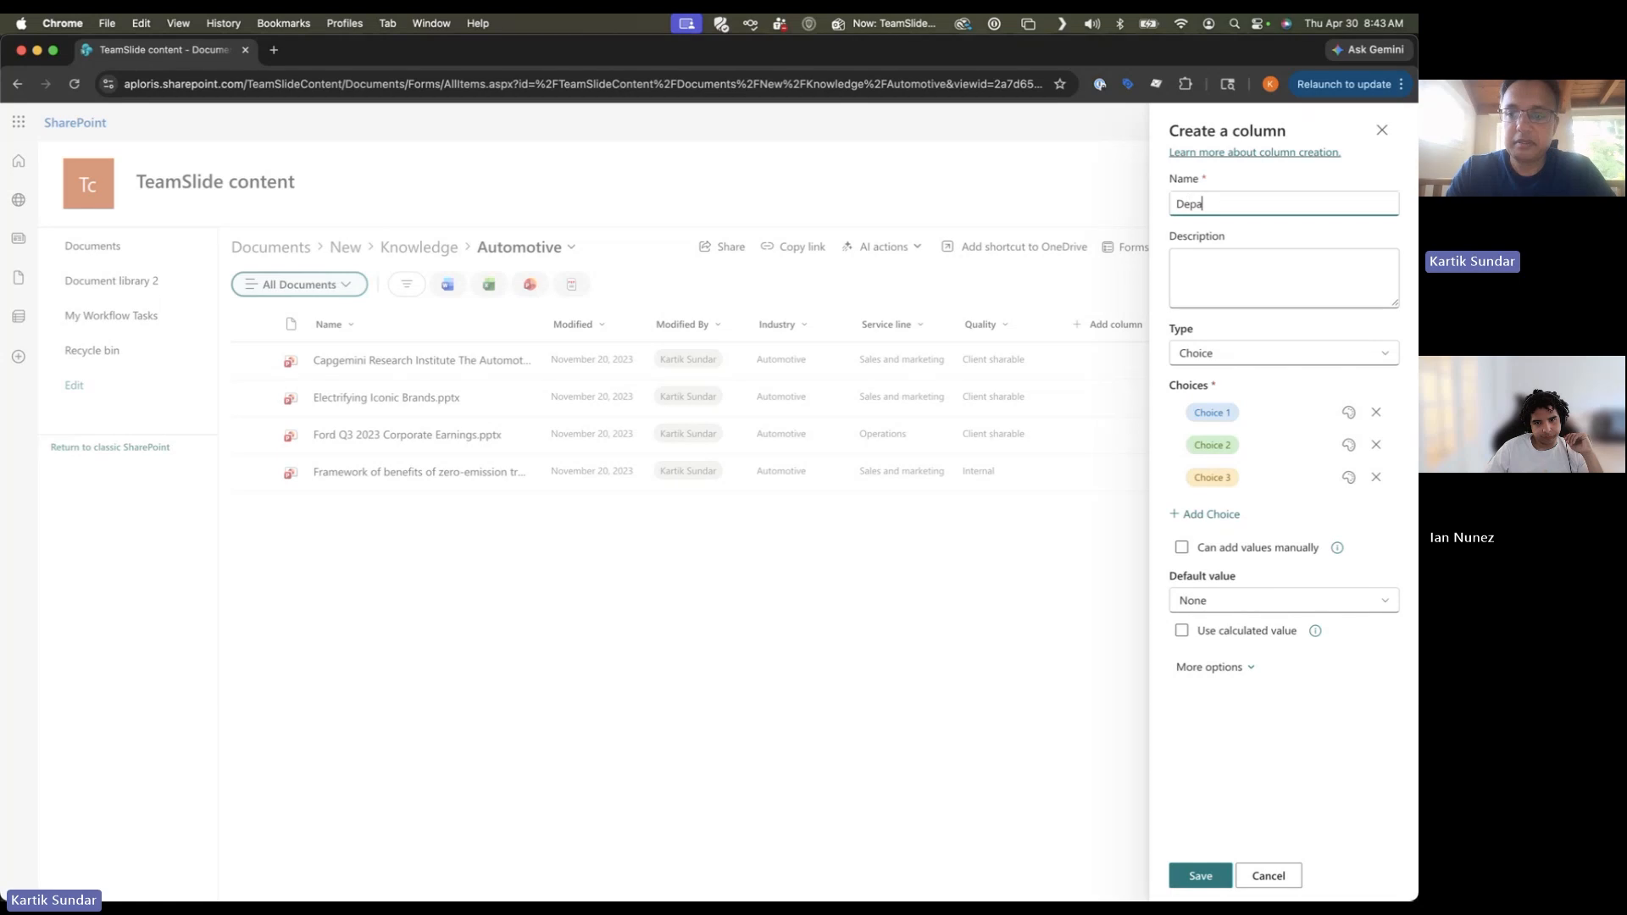
type("rtment")
Set the Department column's first two choices to Marketing and Sales and save the column.
left_click(1269, 412)
type("Marketing")
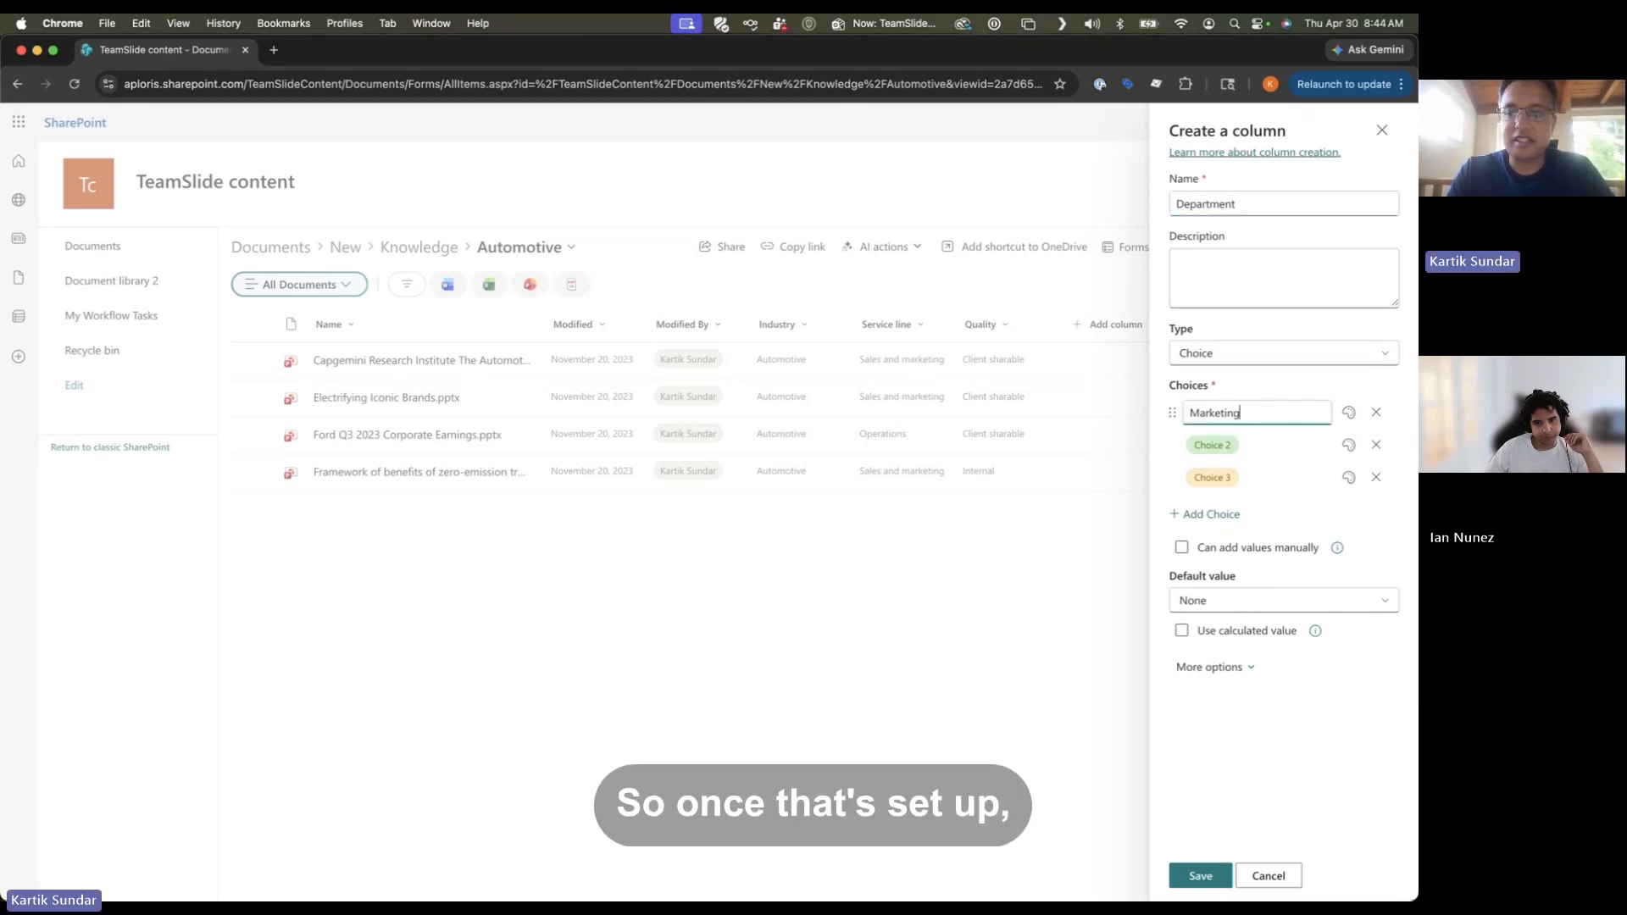
left_click(1286, 445)
type("Sales")
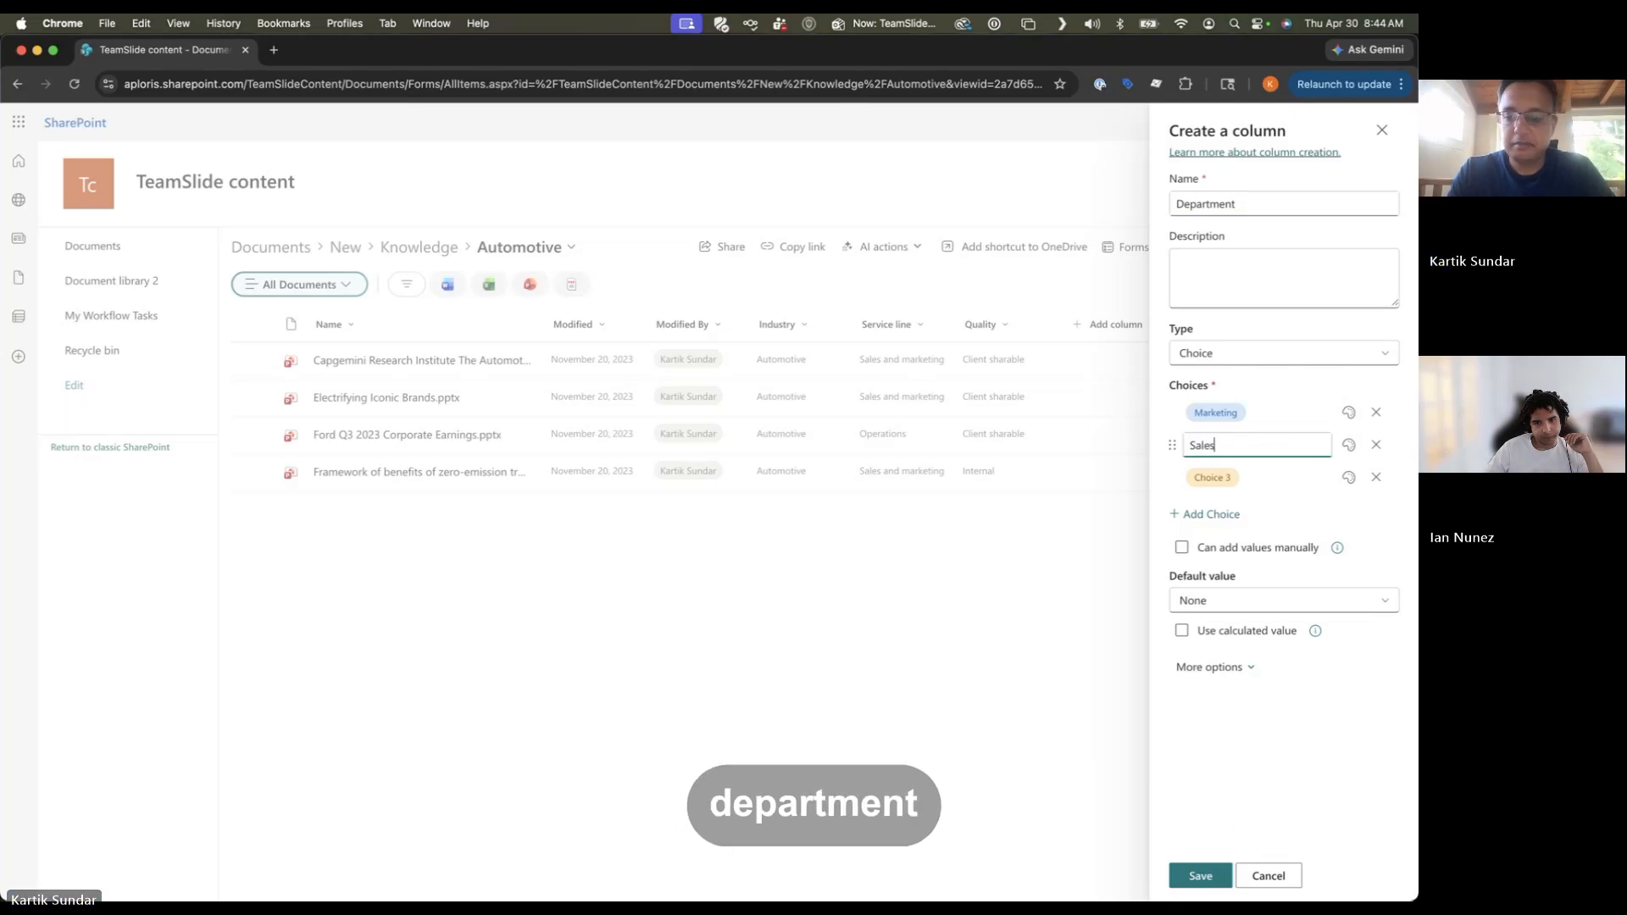
left_click(1199, 875)
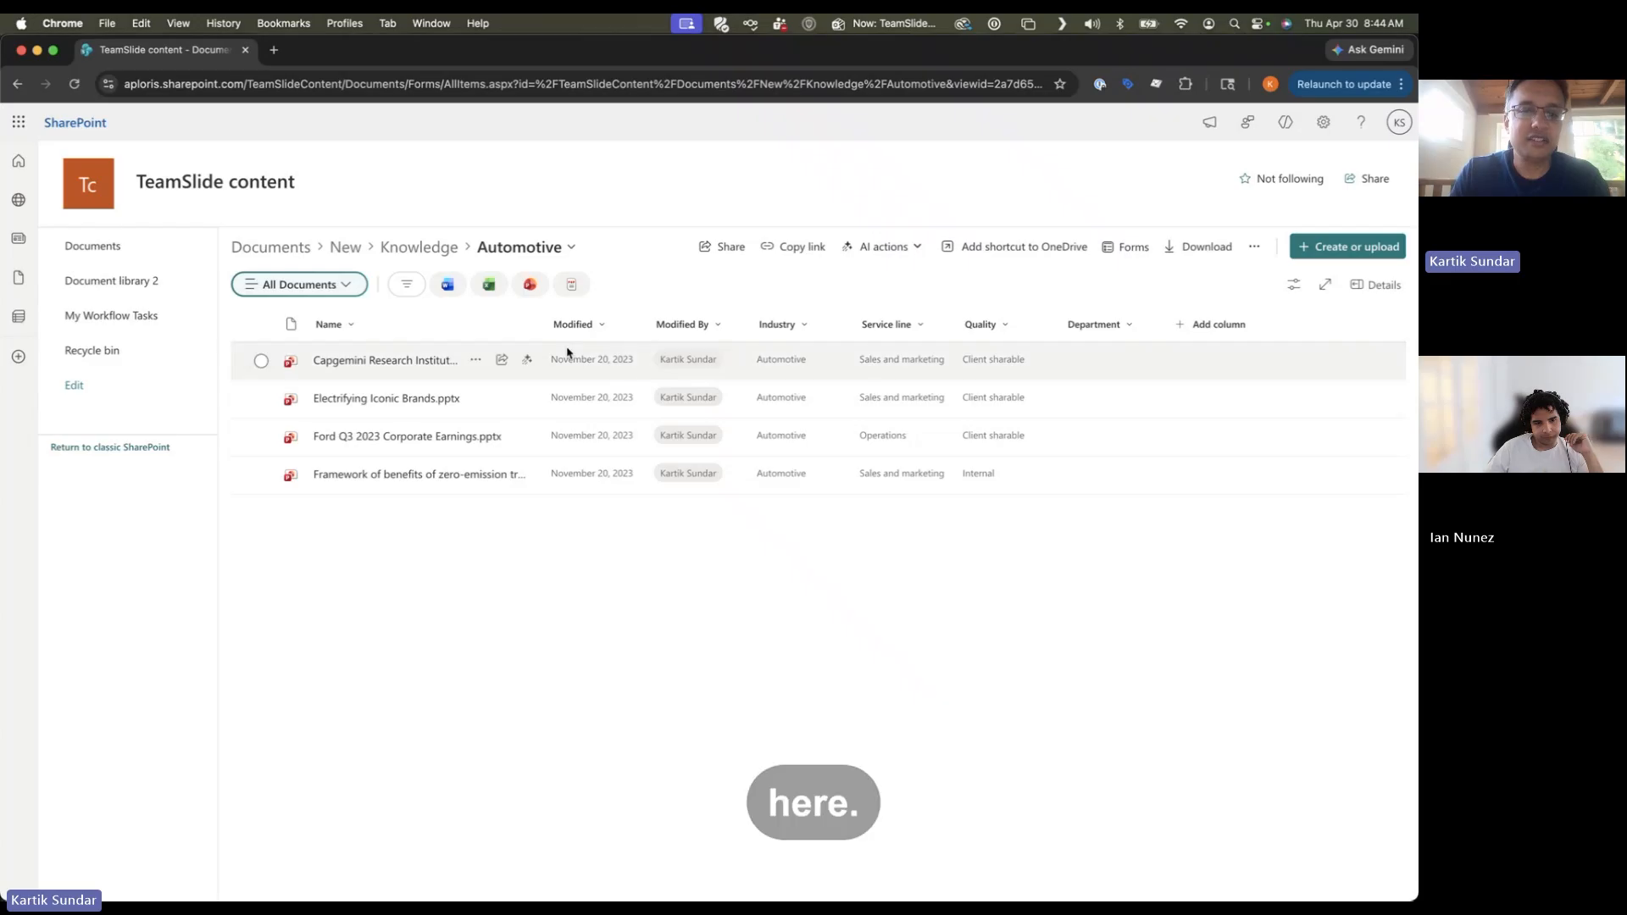
In grid view, set Department to Sales for the Capgemini Research Institute file and to Marketing for Electrifying Iconic Brands.pptx.
left_click(1092, 362)
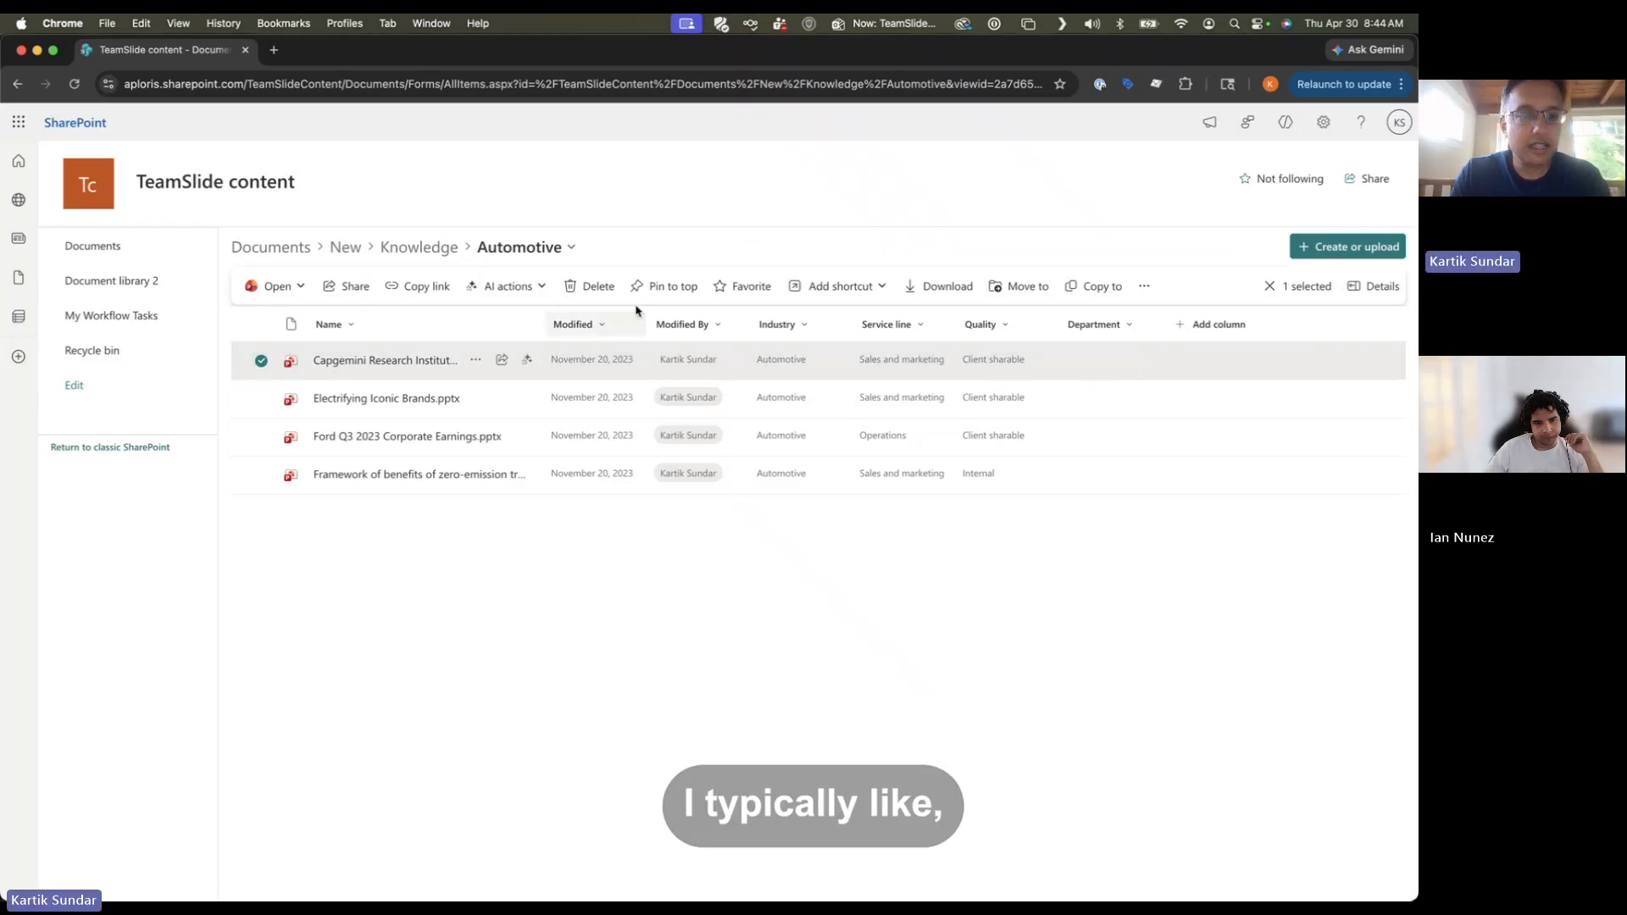
left_click(1146, 288)
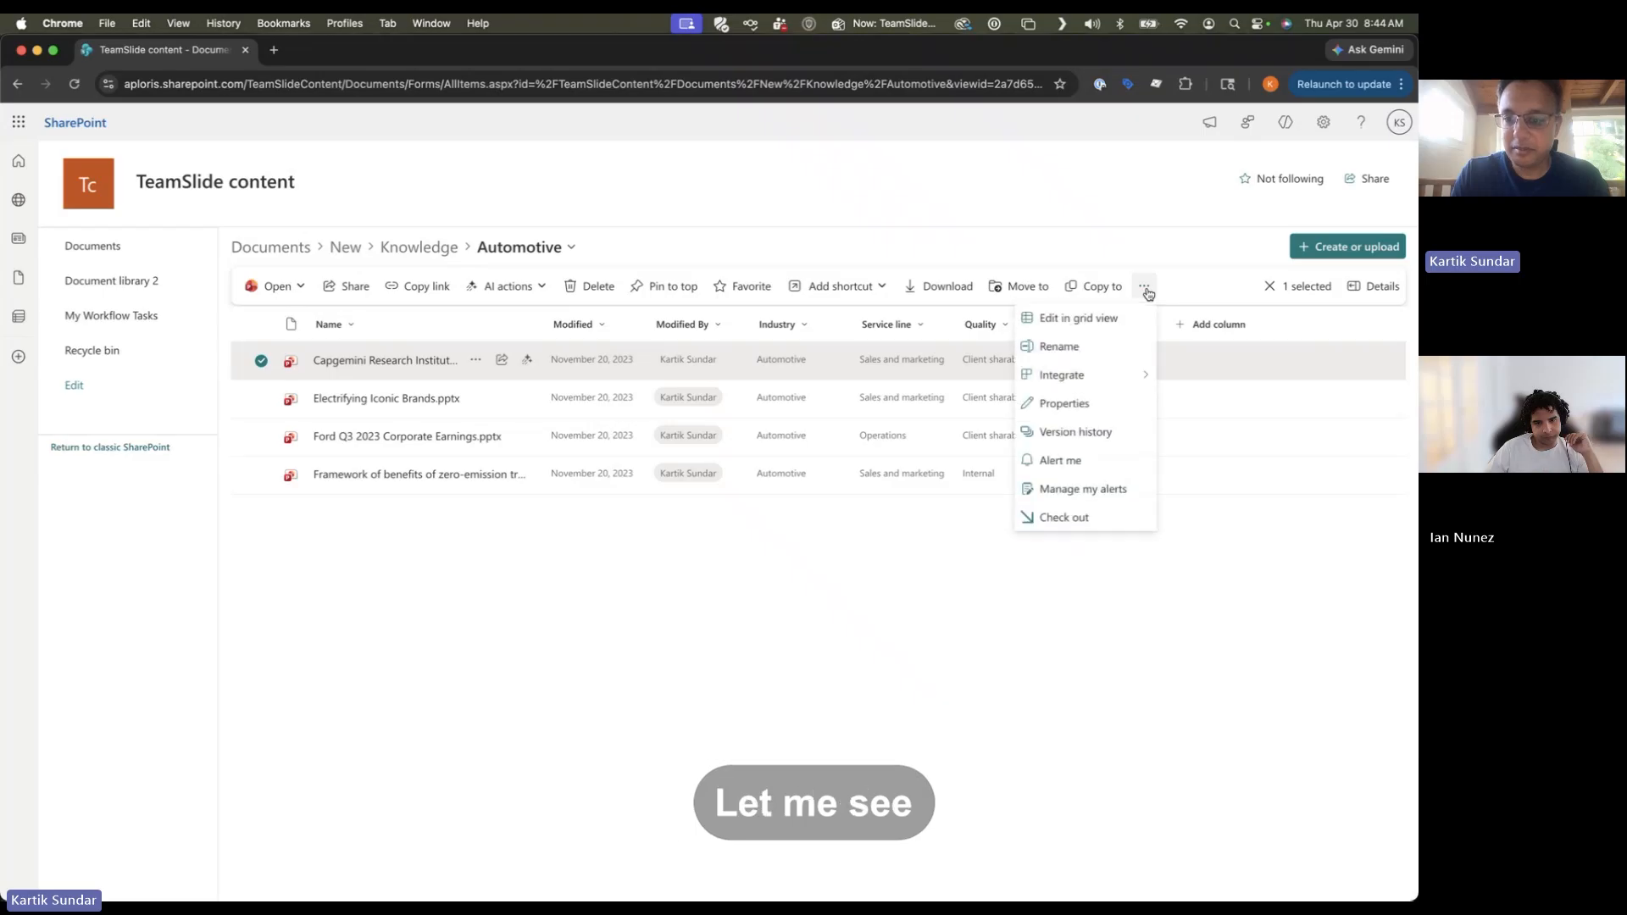
left_click(1078, 328)
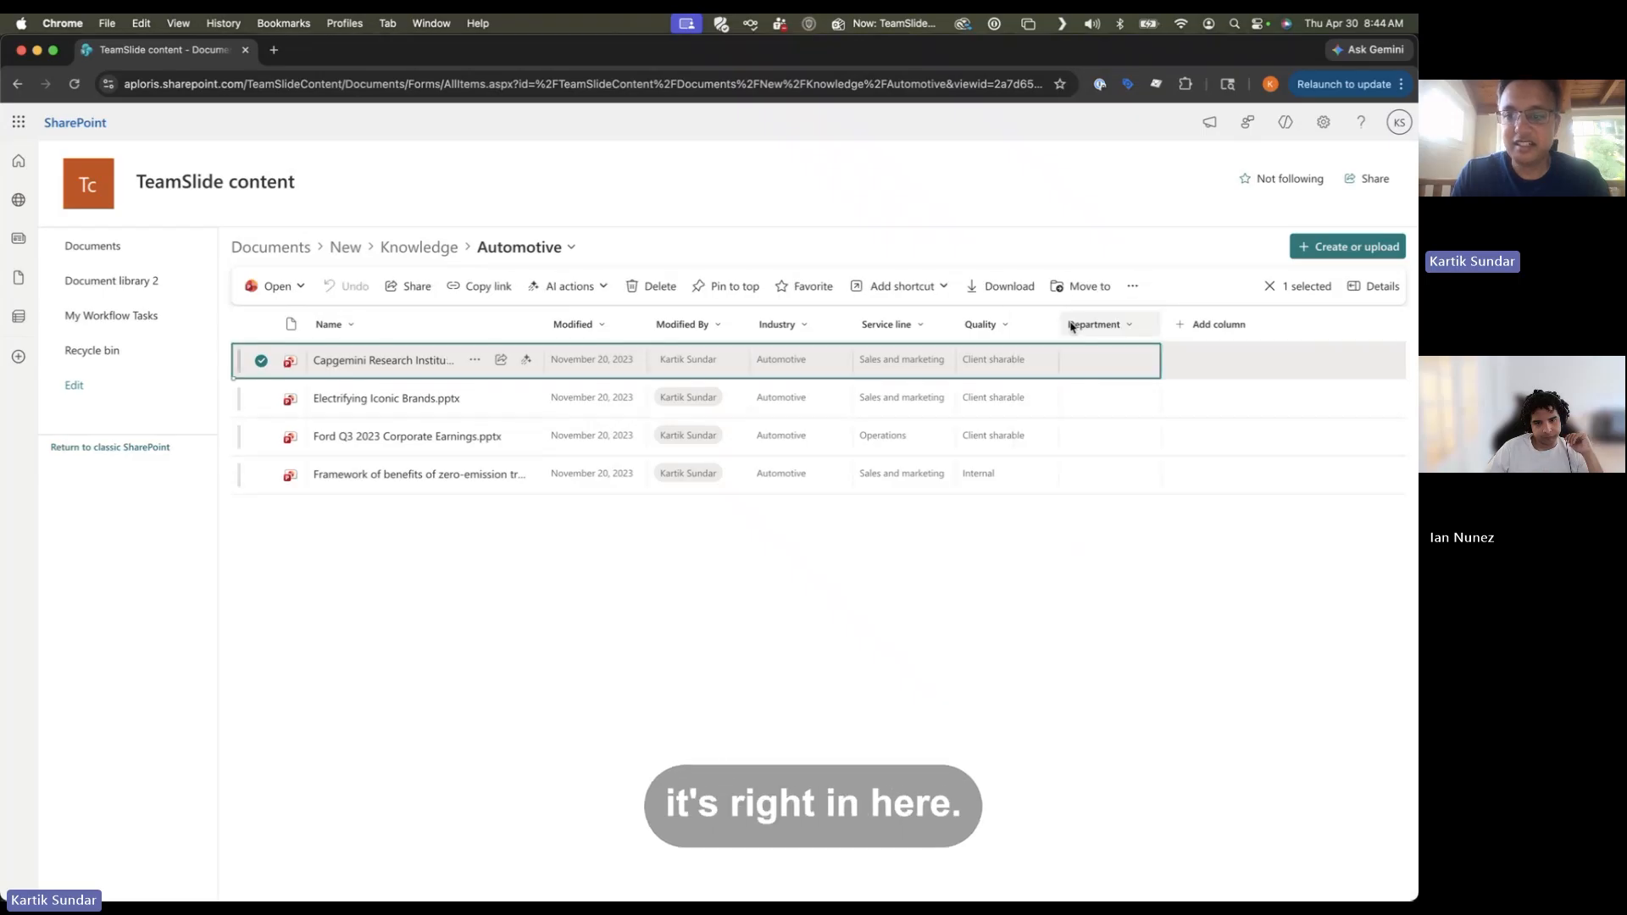
left_click(1079, 363)
left_click(1110, 366)
type("sa")
left_click(1084, 403)
left_click(1106, 403)
type("mar")
left_click(1093, 439)
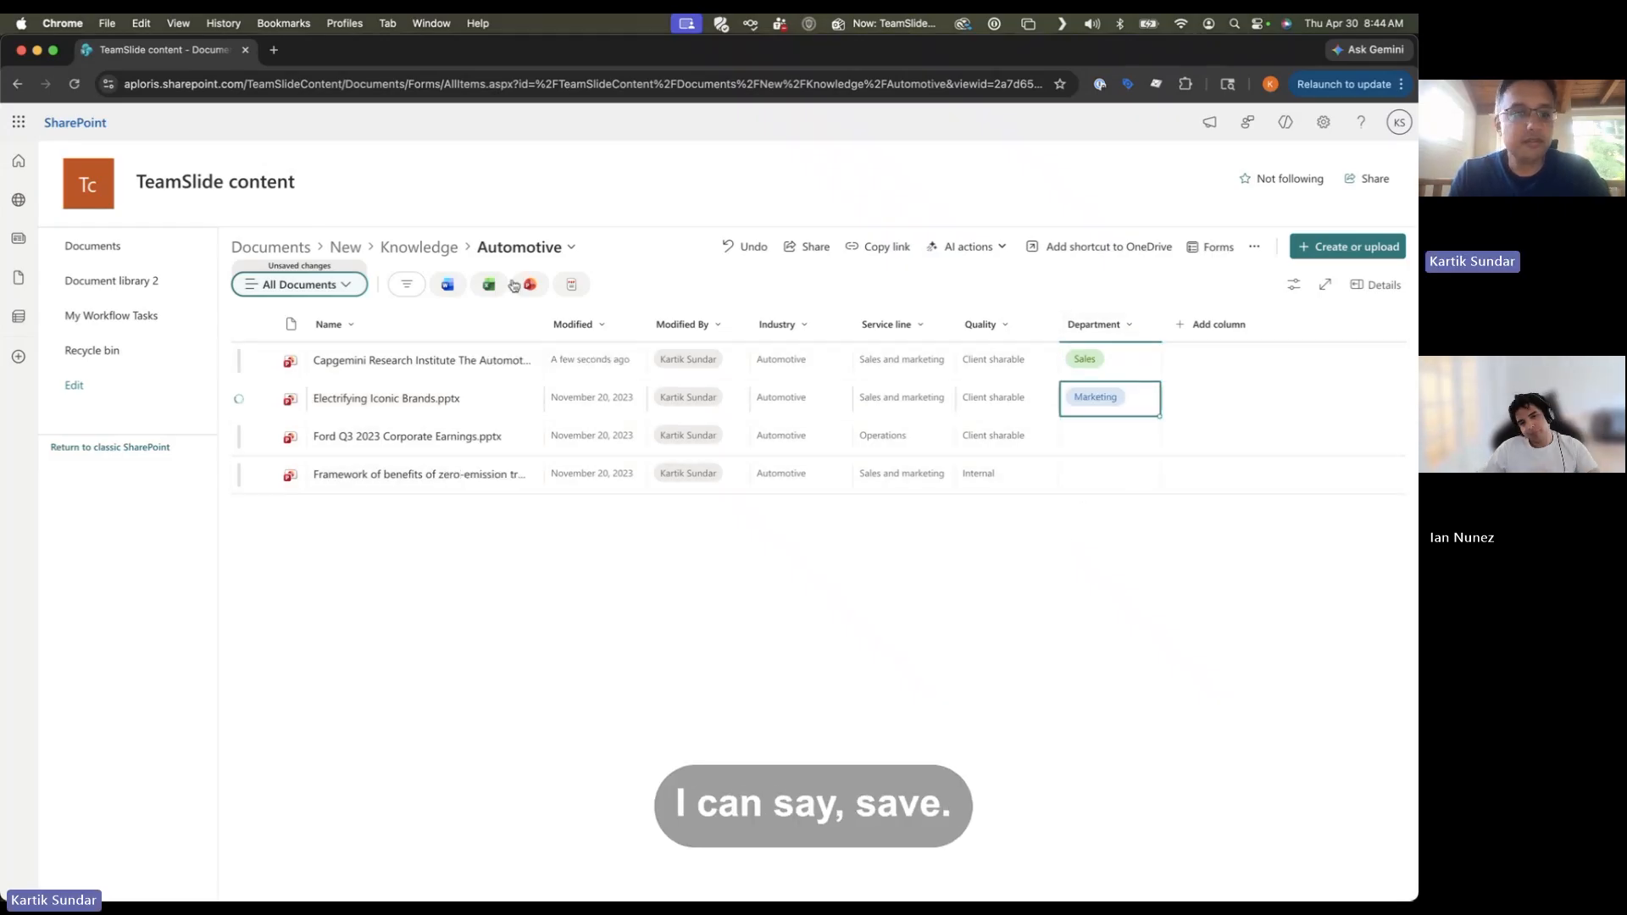
left_click(1184, 303)
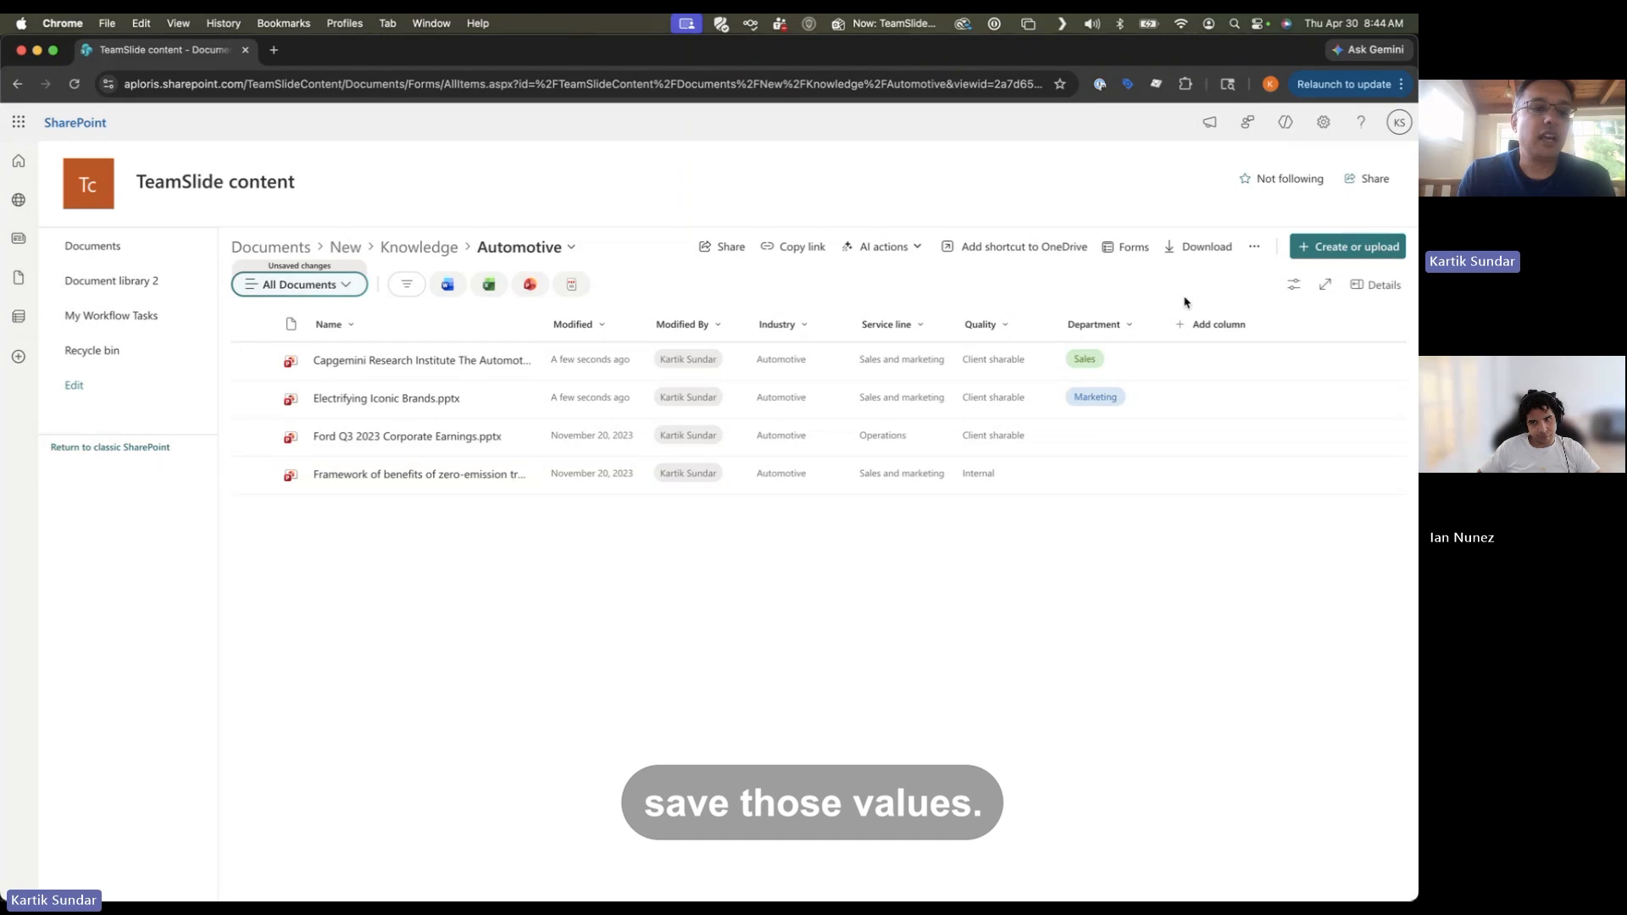
left_click(1254, 247)
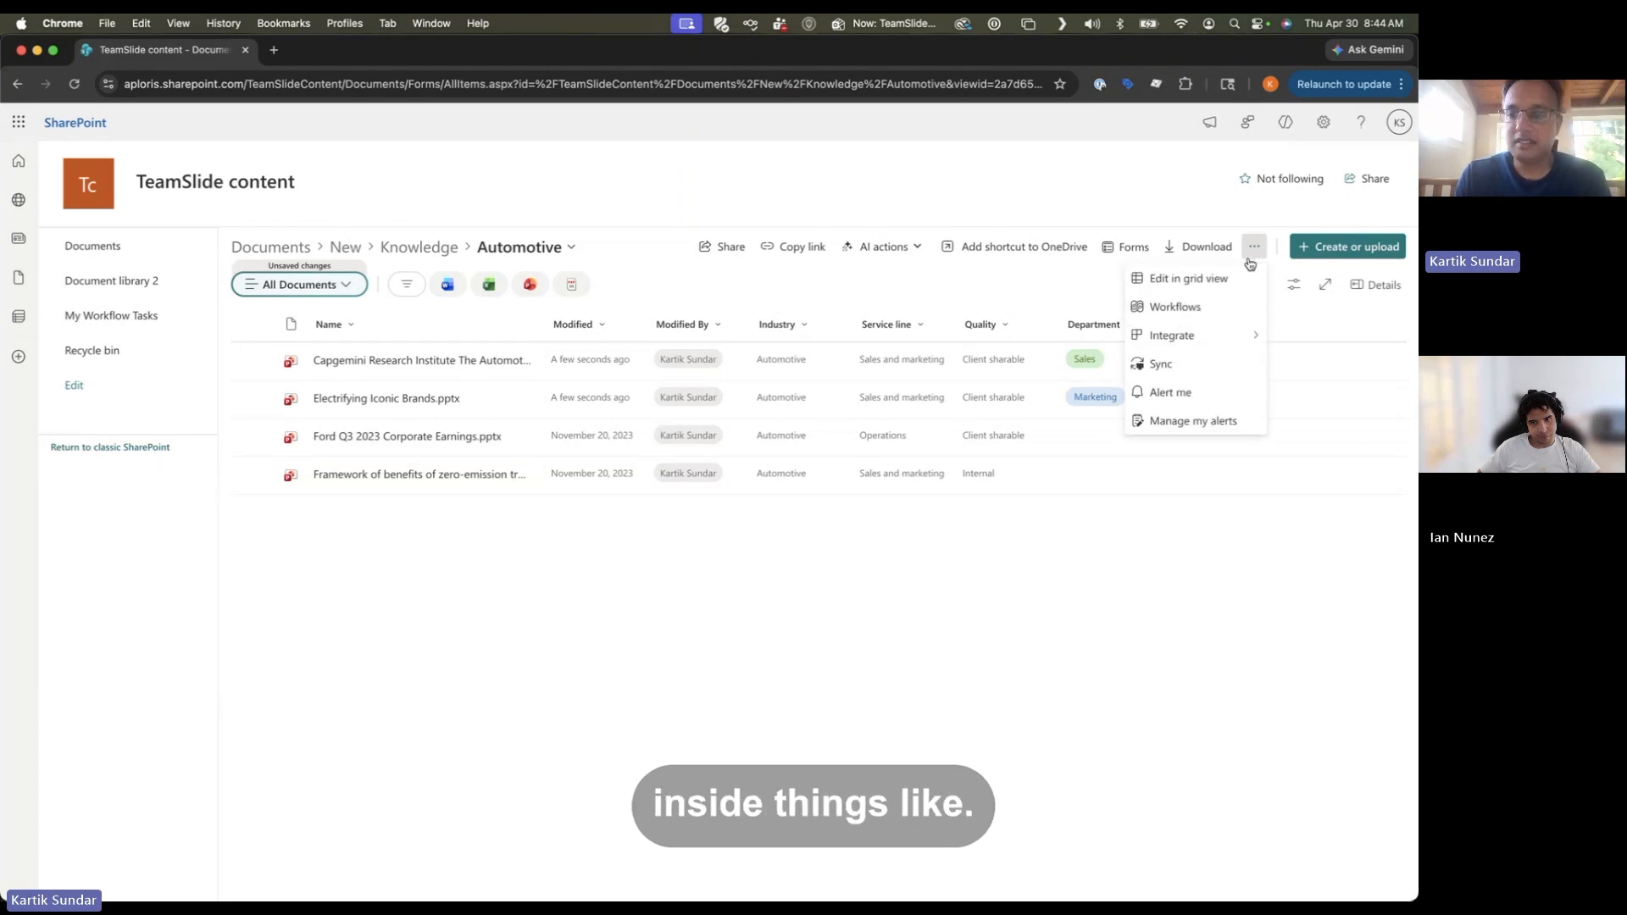
left_click(475, 220)
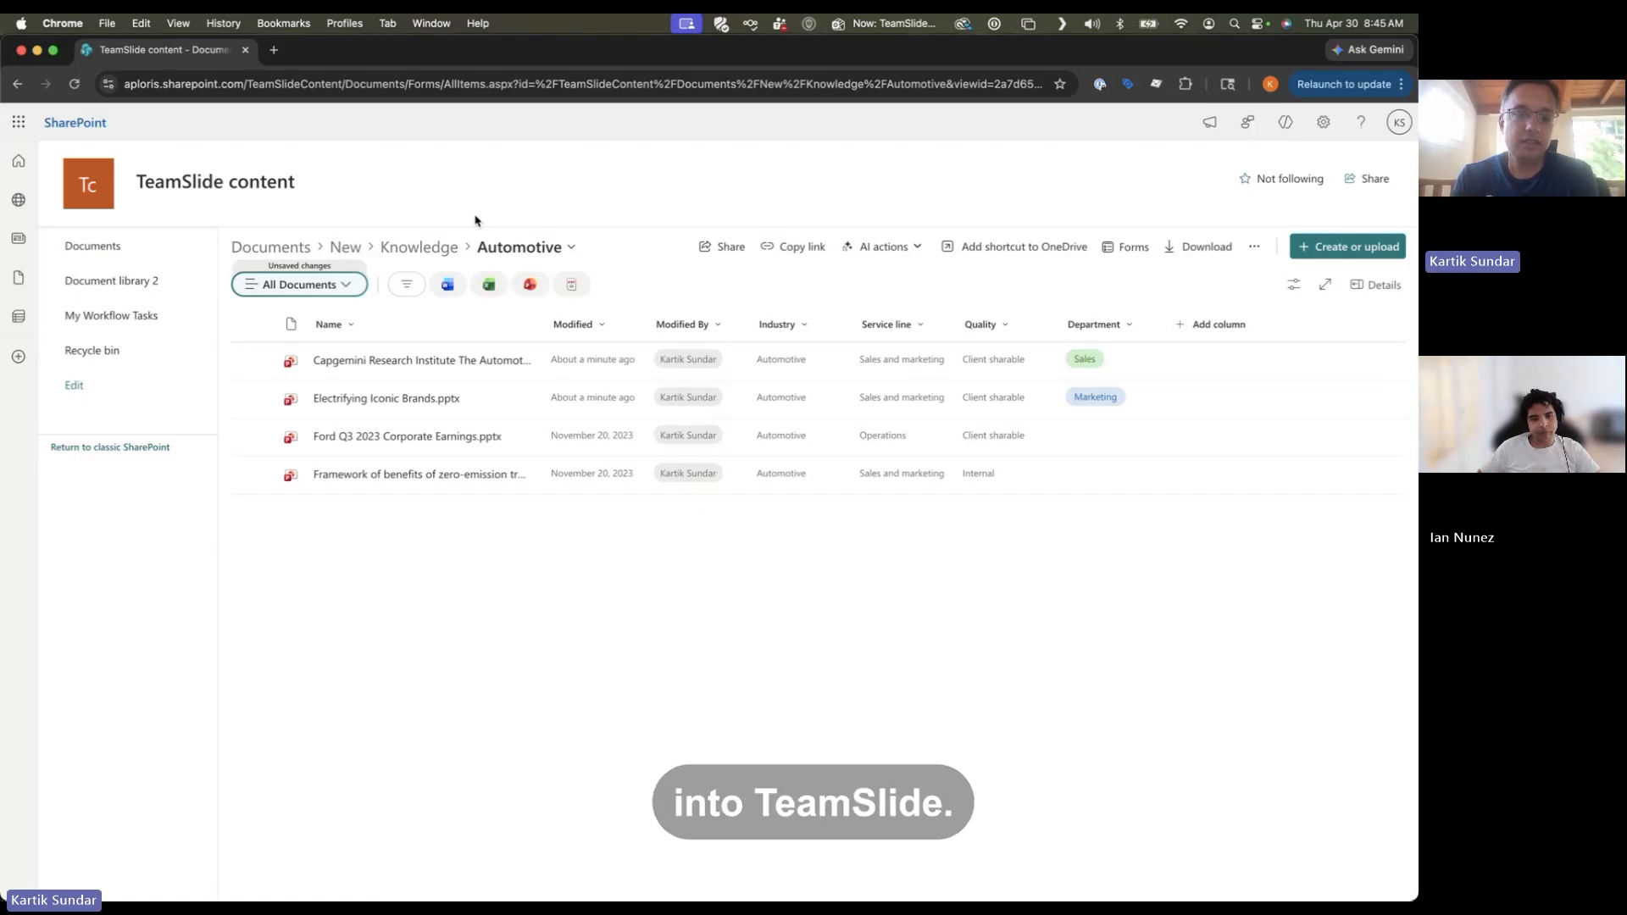
Switch to the TeamSlide admin site in Firefox and show the list of custom properties.
mouse_move(70, 497)
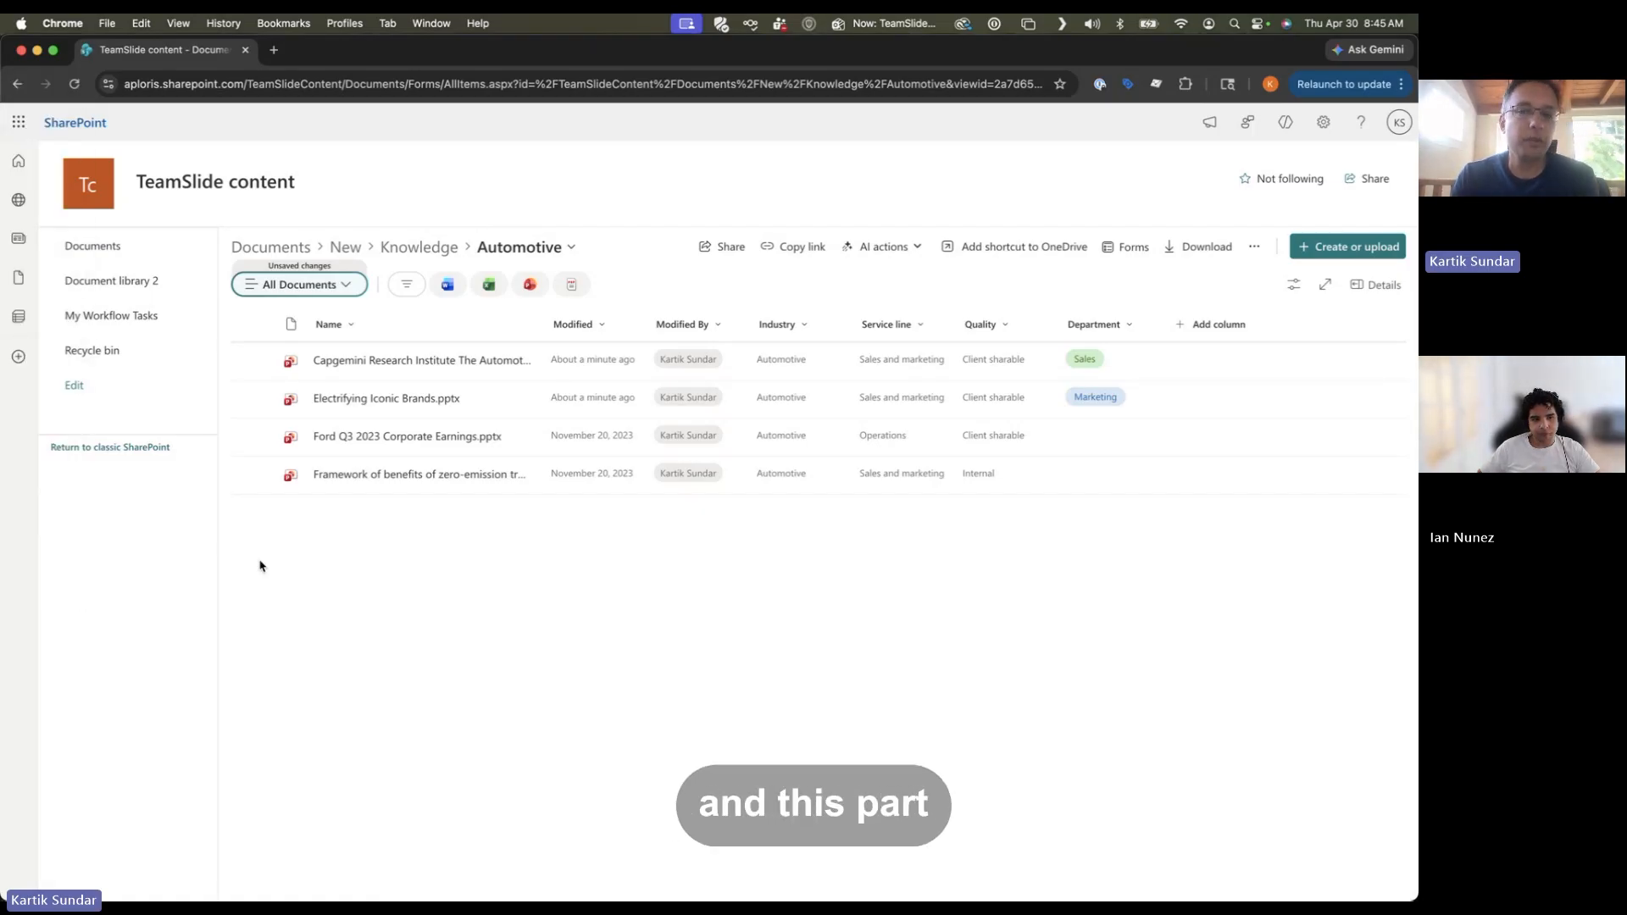
mouse_move(2, 474)
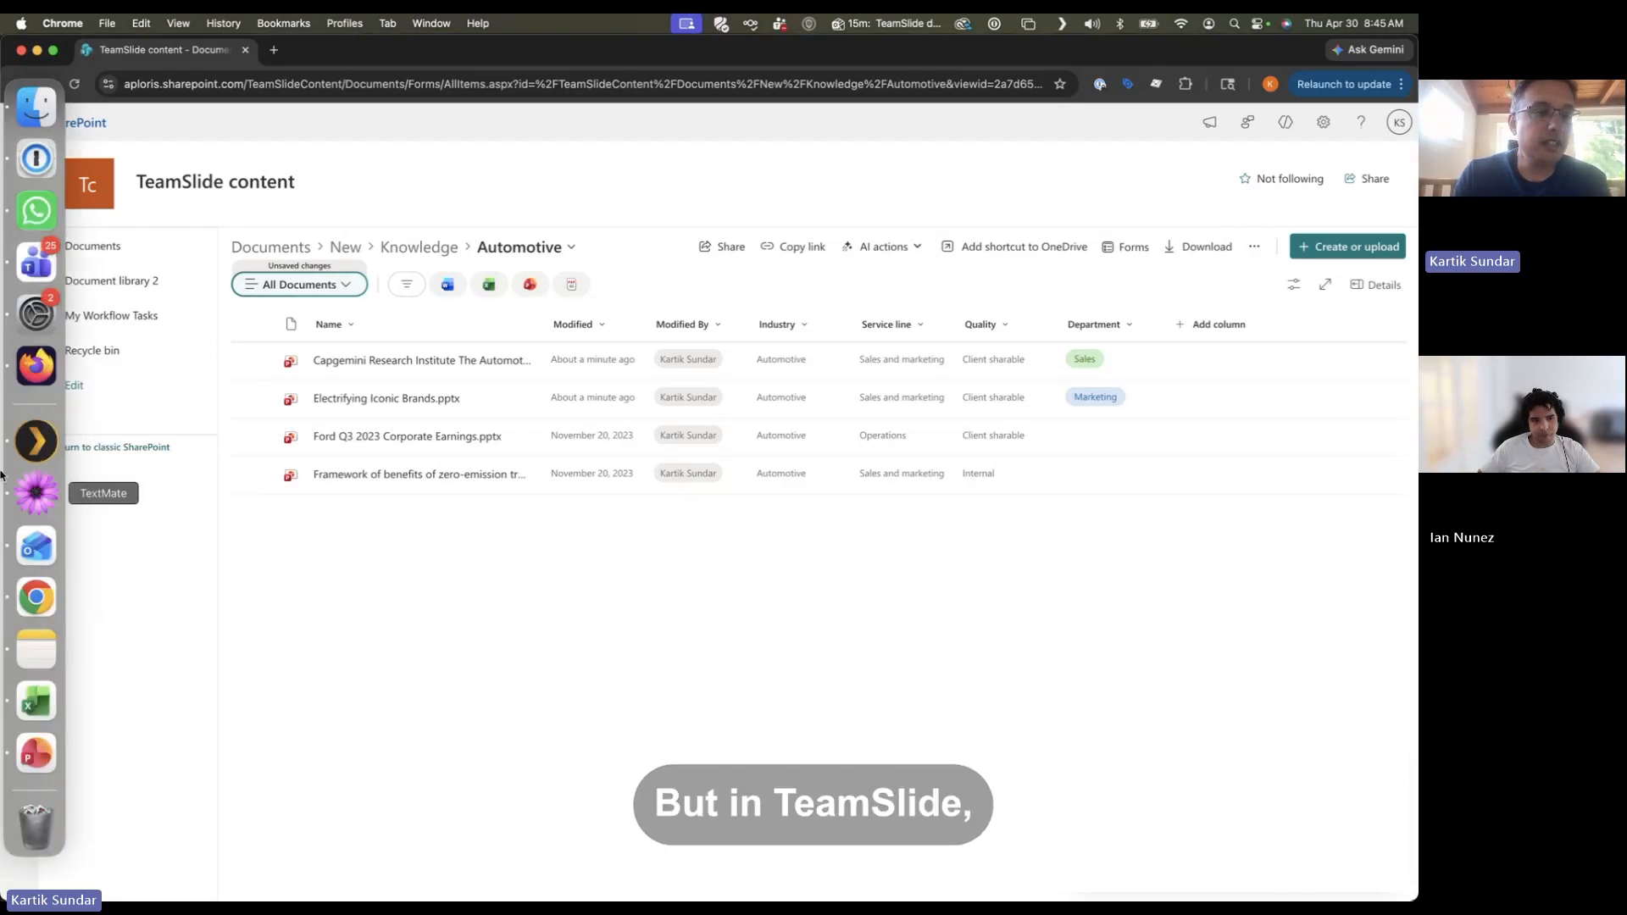
left_click(35, 365)
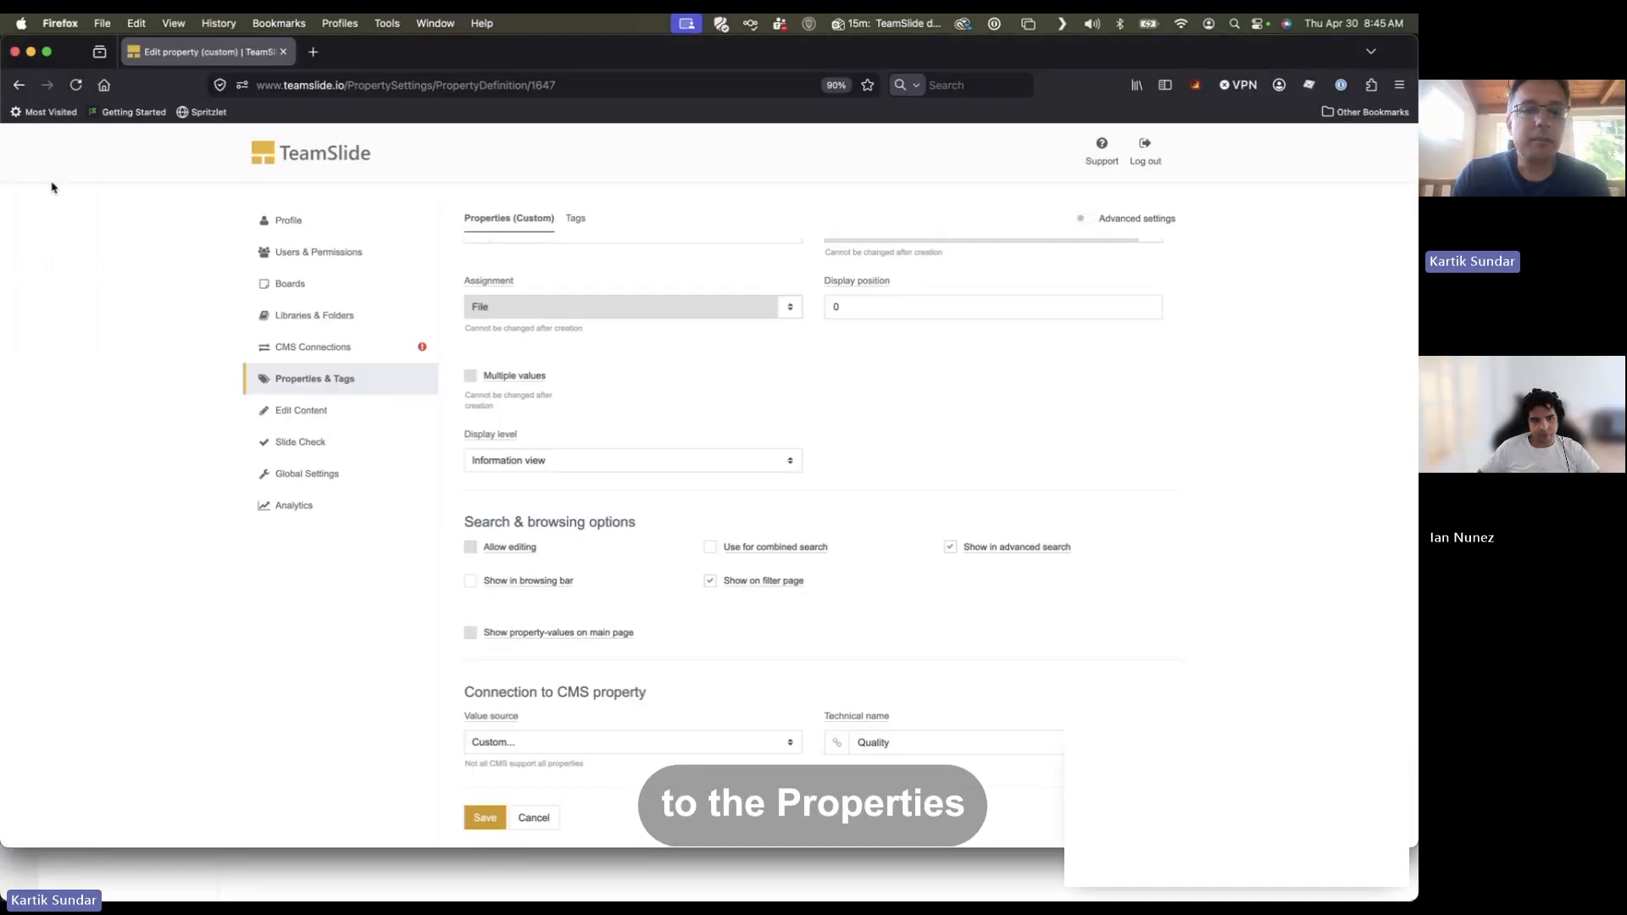
left_click(335, 378)
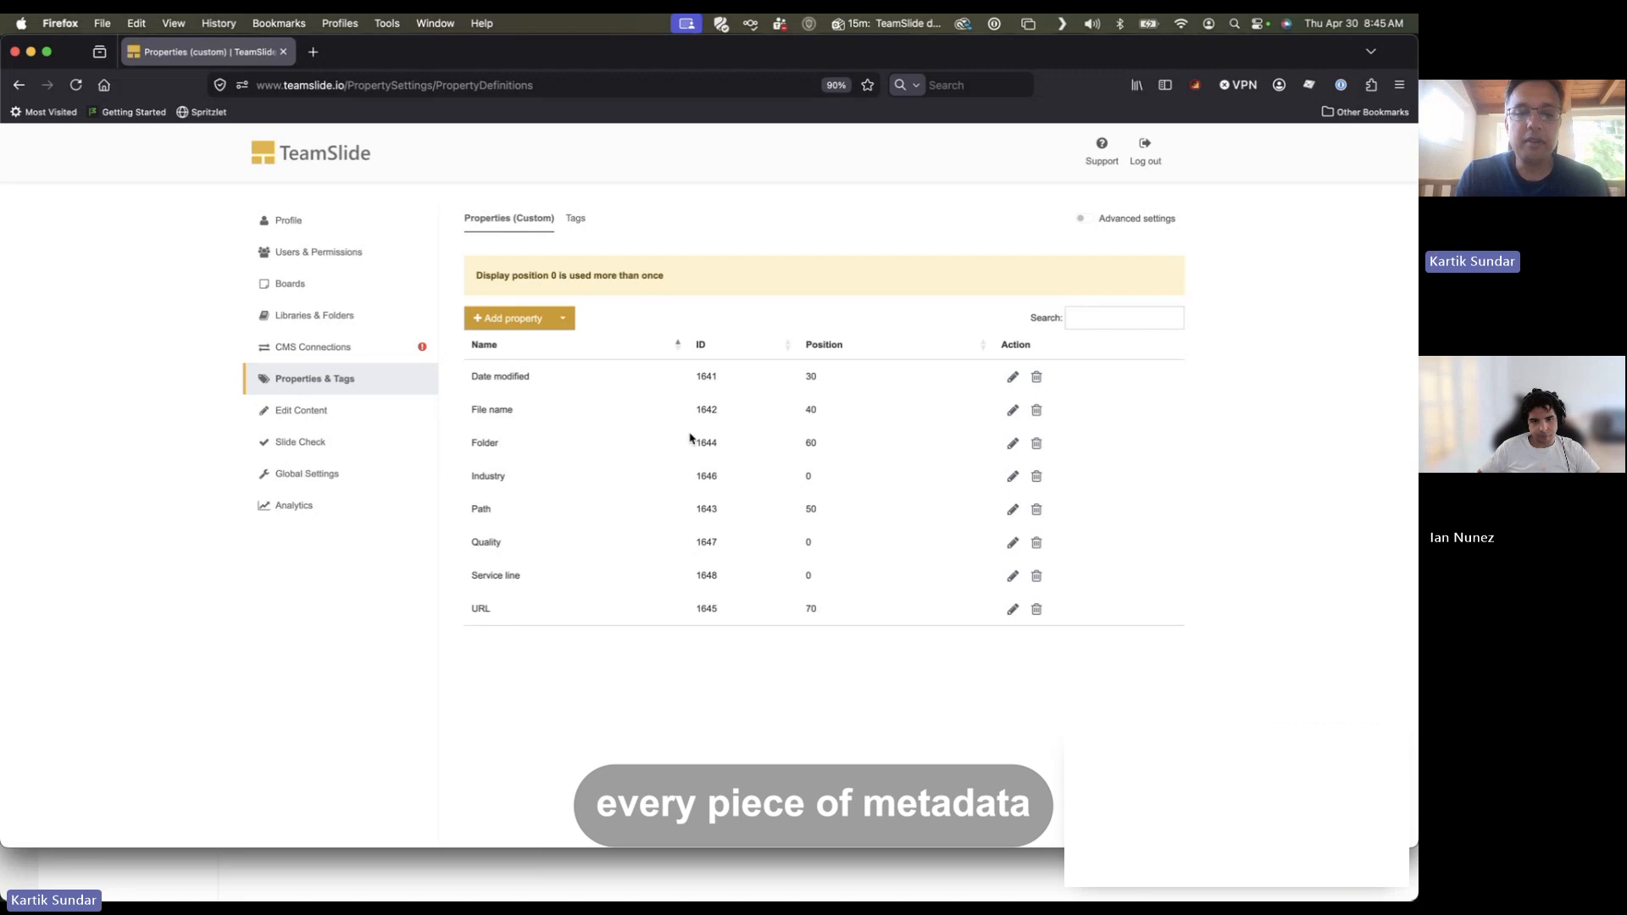
Open the File name property and review its search and browsing options.
left_click(1013, 410)
scroll(1016, 411, "down", 2)
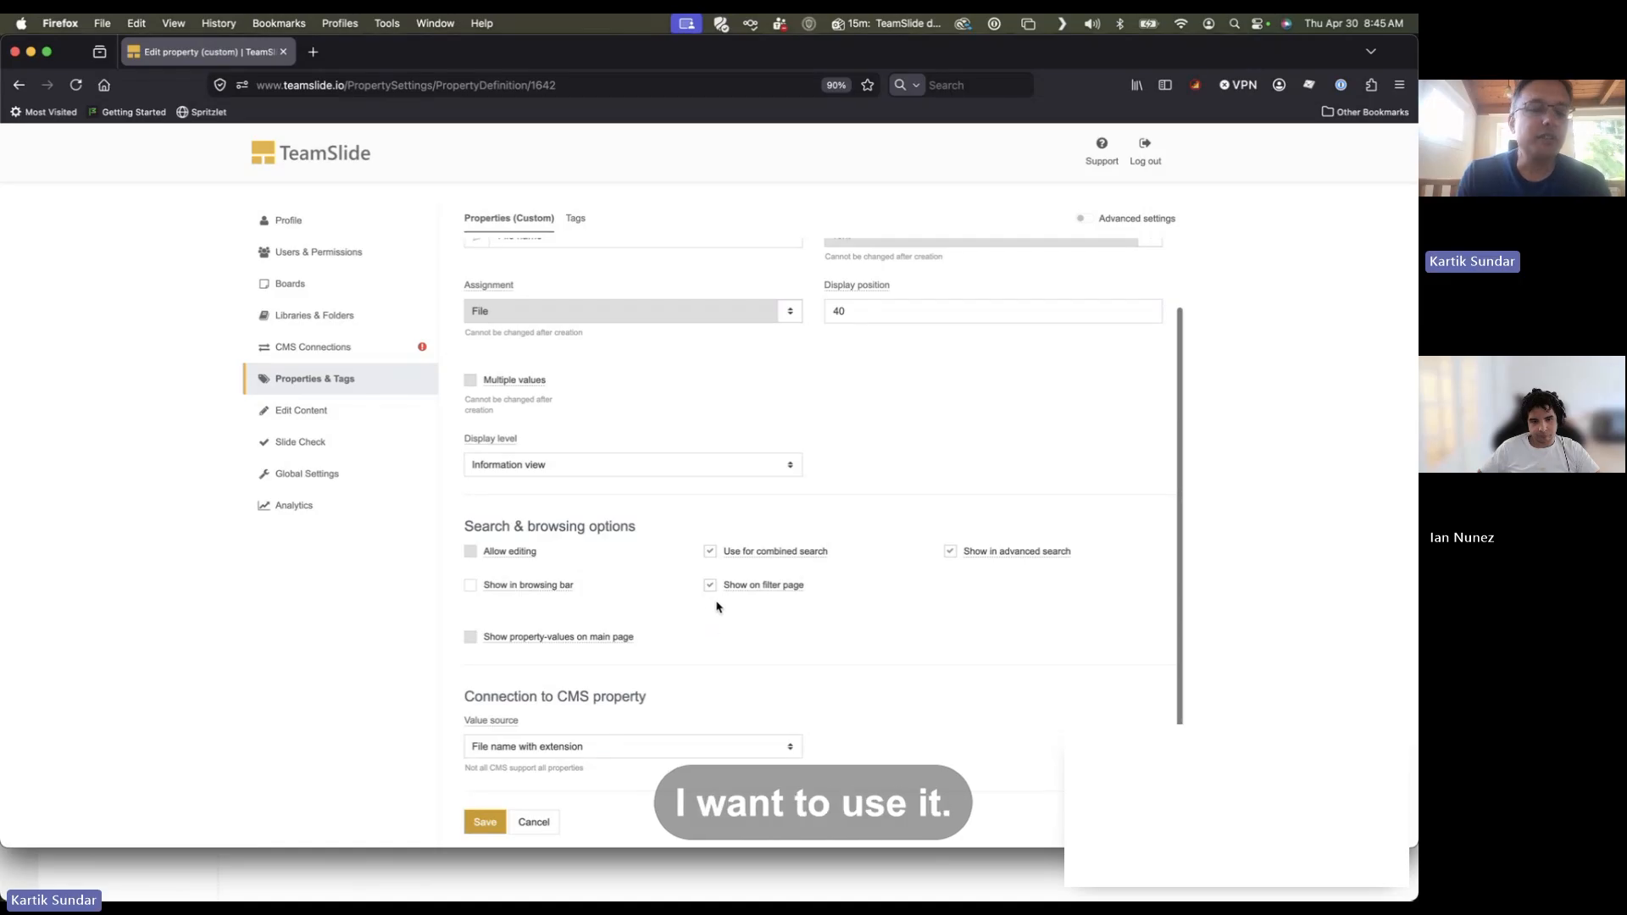
mouse_move(524, 596)
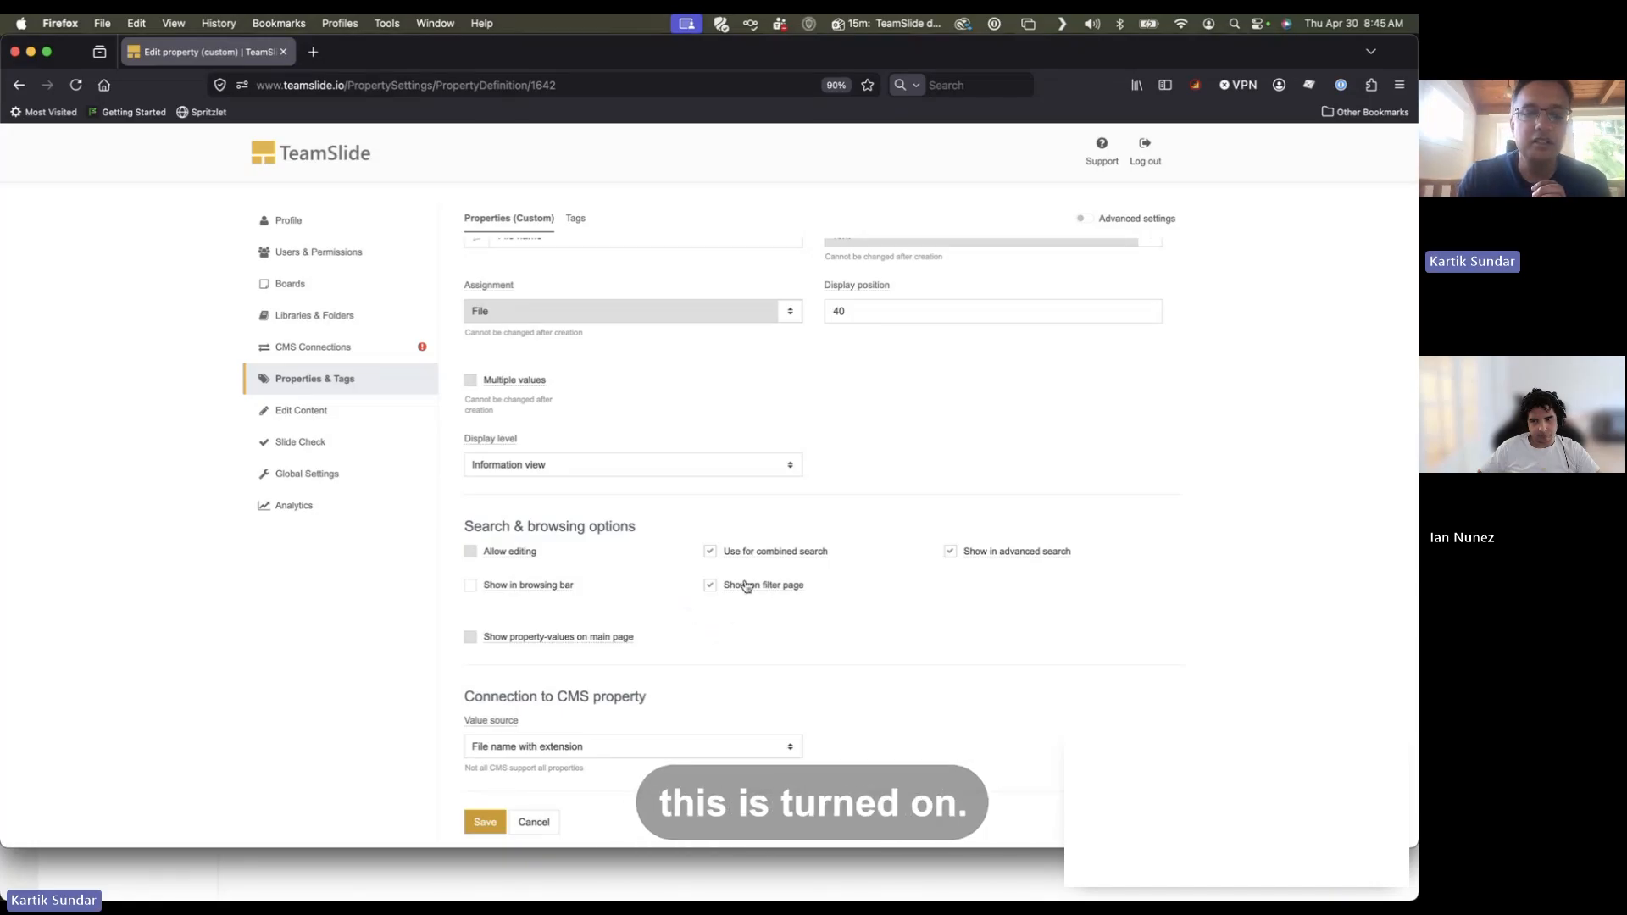
Open the Quality property and review its type, search options and the technical name linking it to the CMS property.
left_click(285, 374)
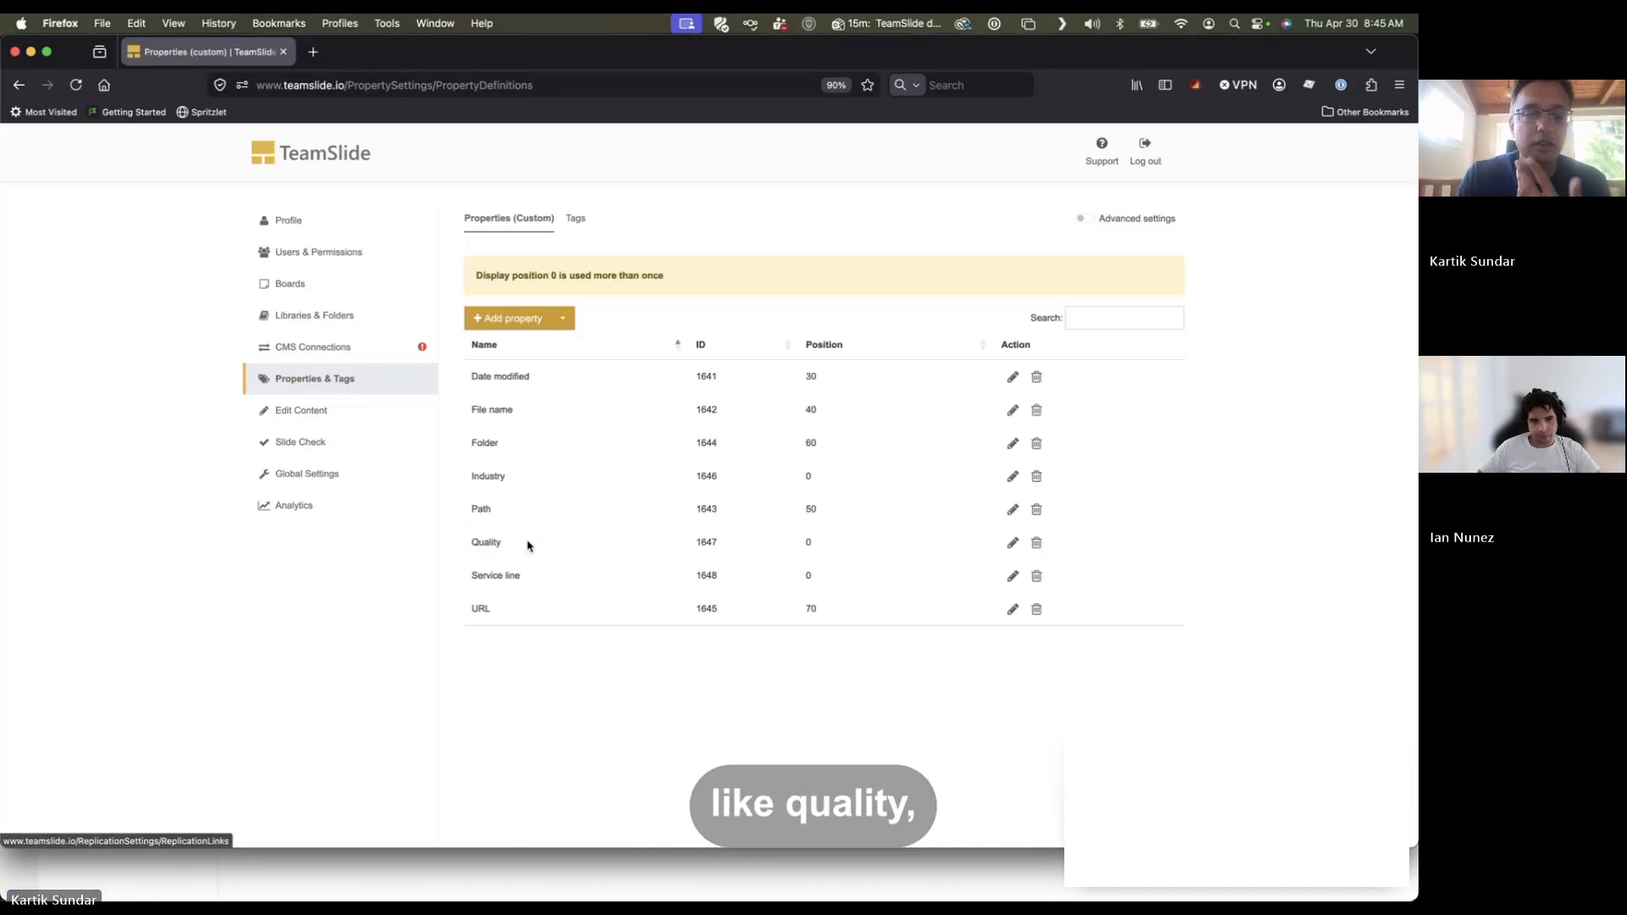
left_click(1013, 545)
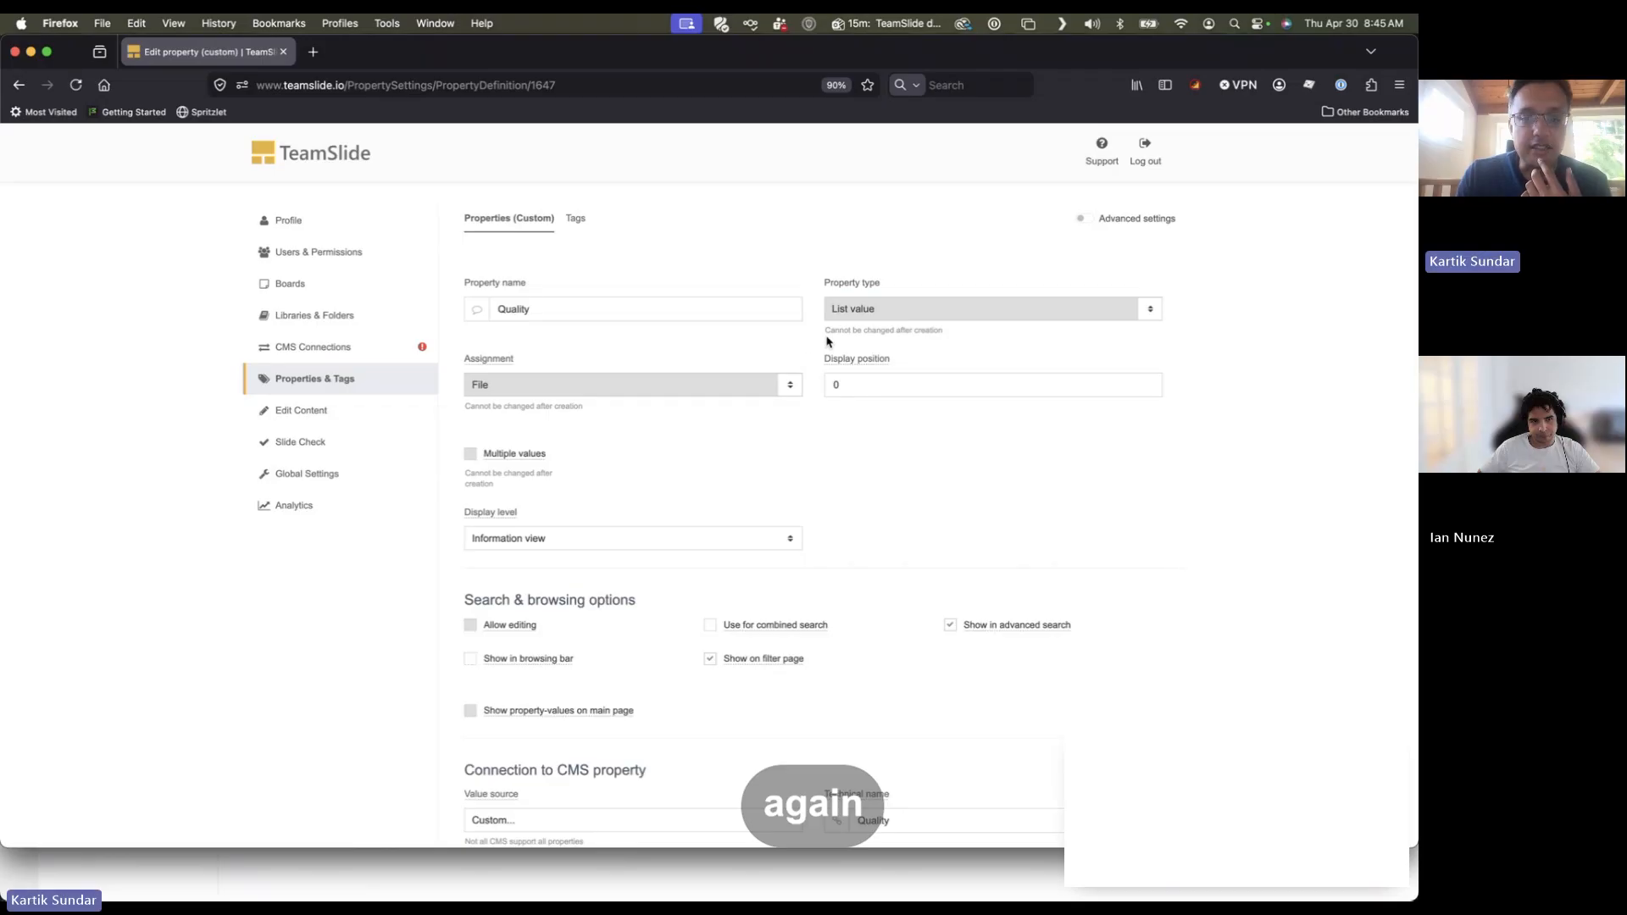
scroll(795, 553, "down", 2)
scroll(795, 552, "up", 2)
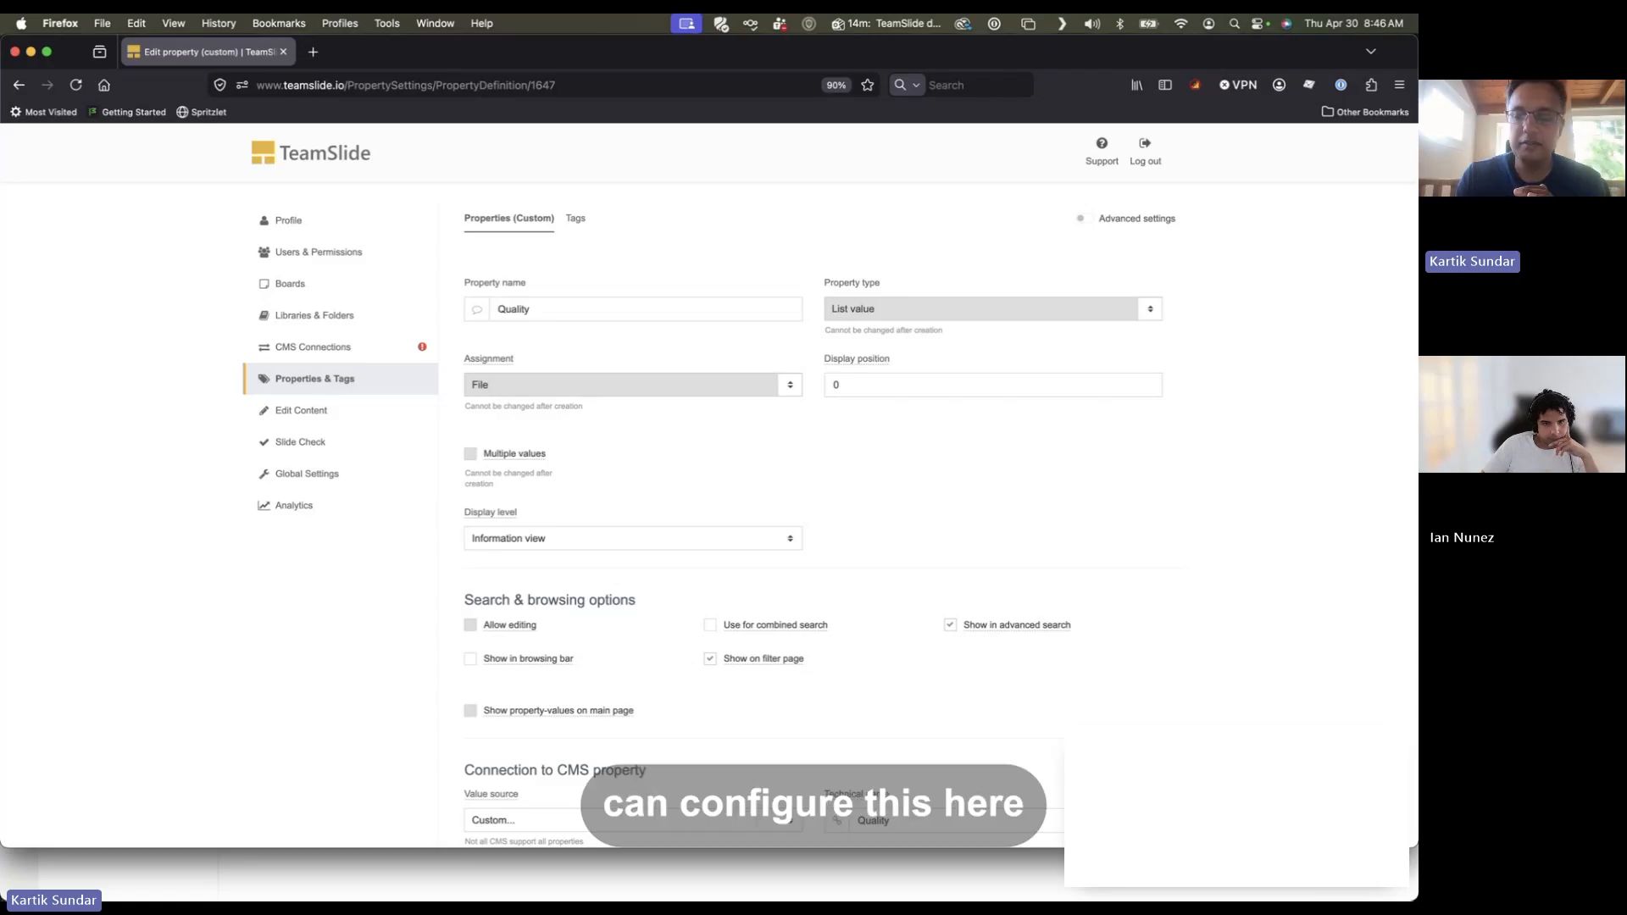
scroll(593, 751, "down", 2)
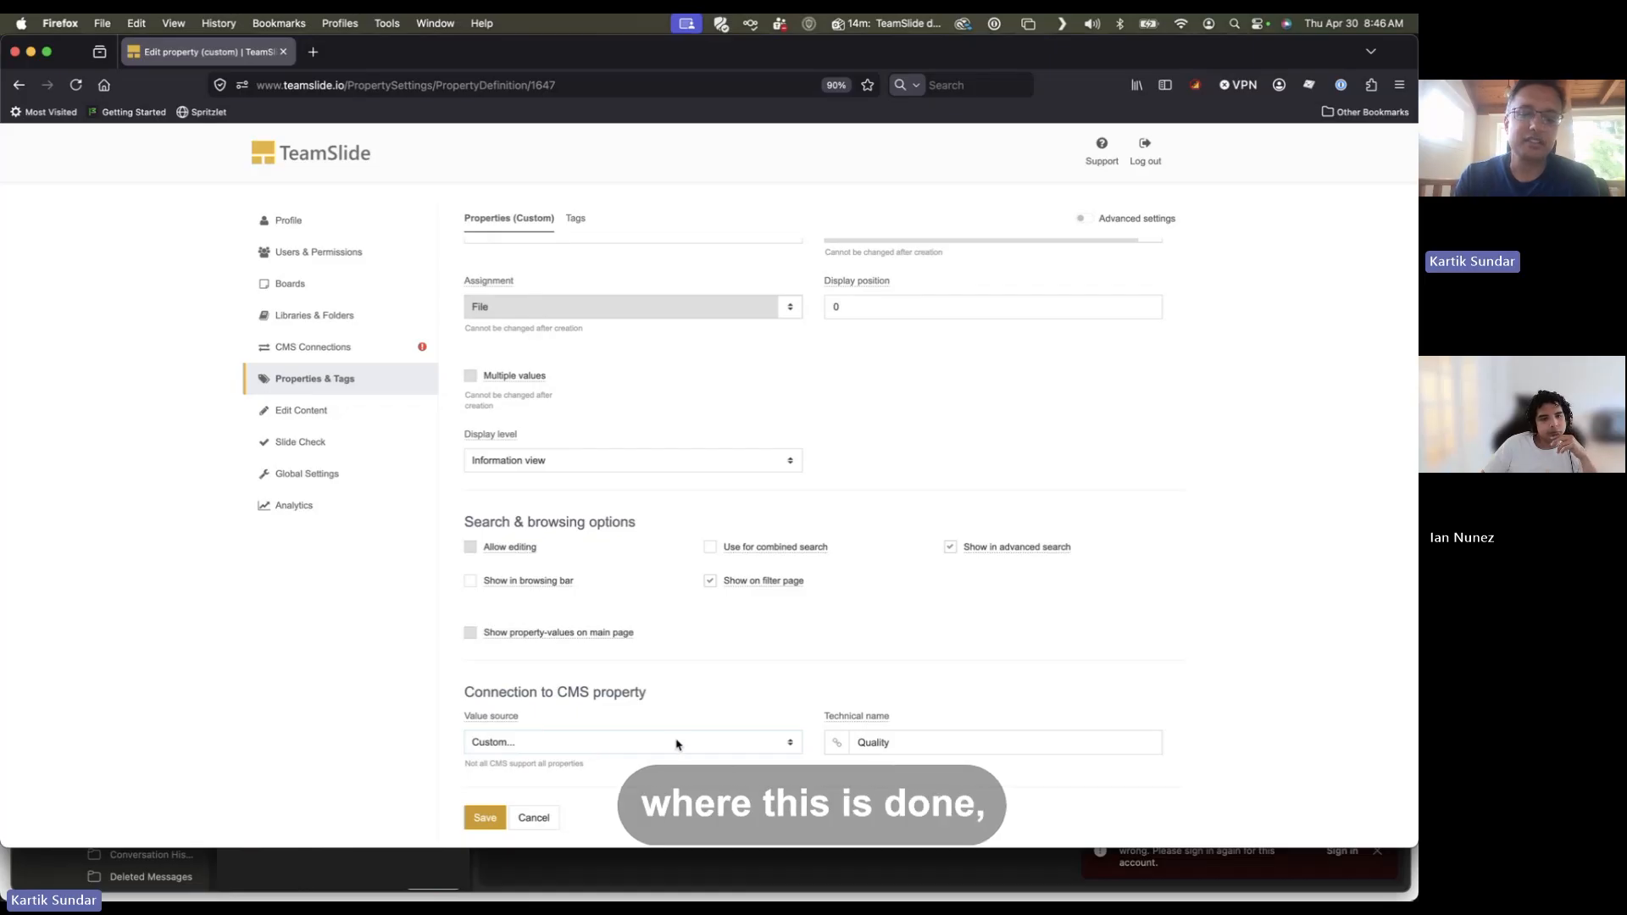
double_click(885, 743)
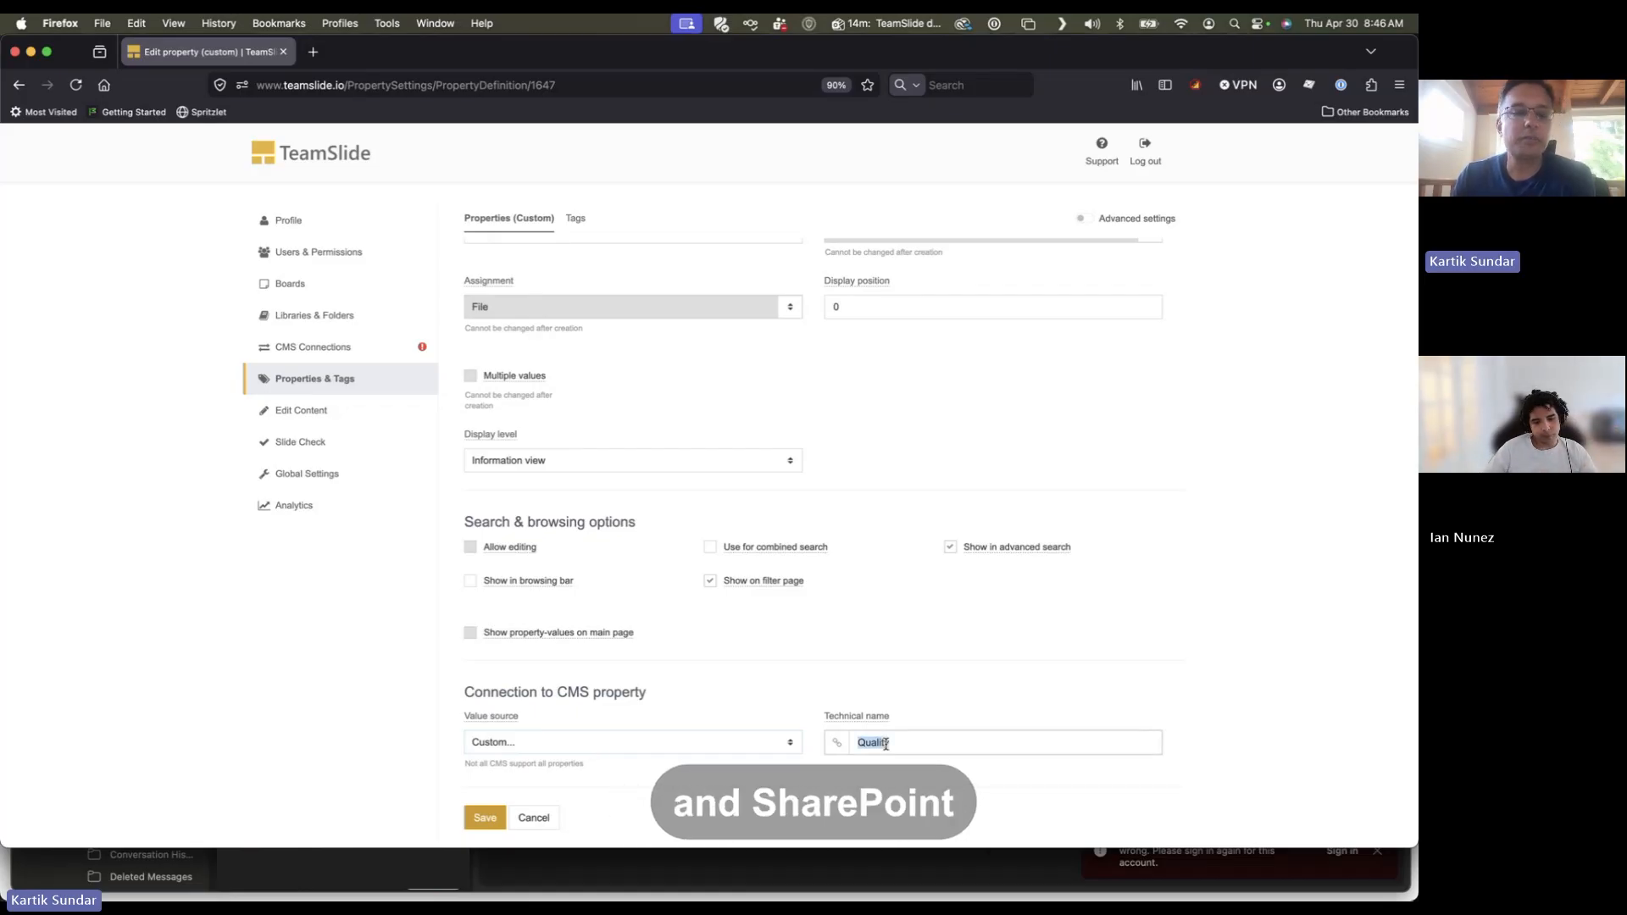